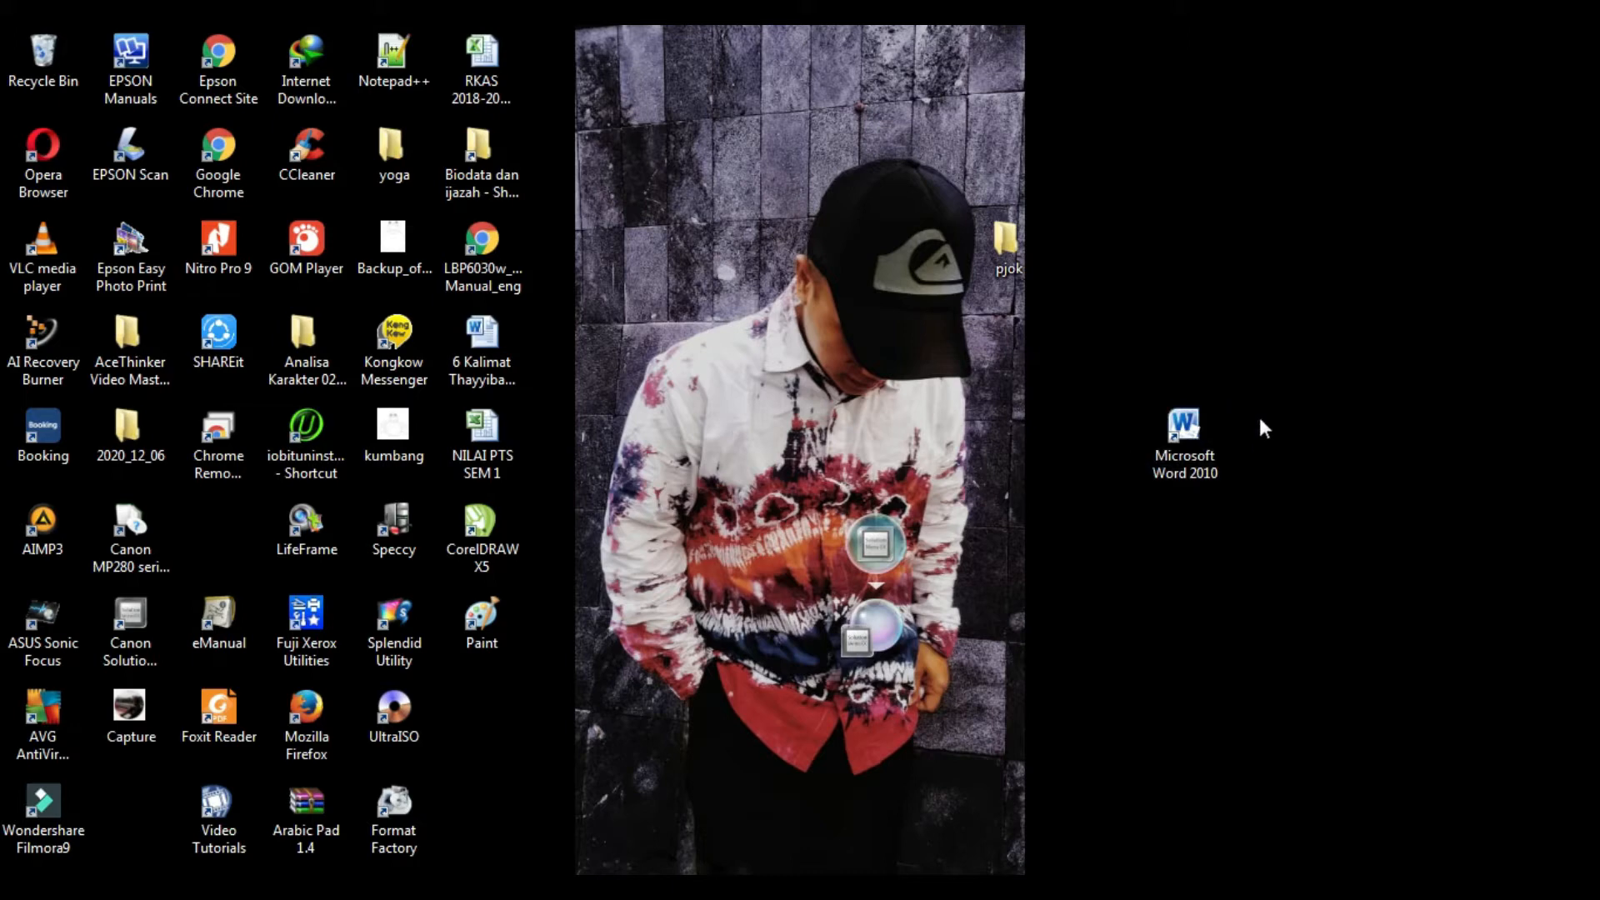
Step: Open Microsoft Word 2010 with a blank document and close the floating widget overlaying the page
{"action": "double_click", "coordinate": [1189, 458]}
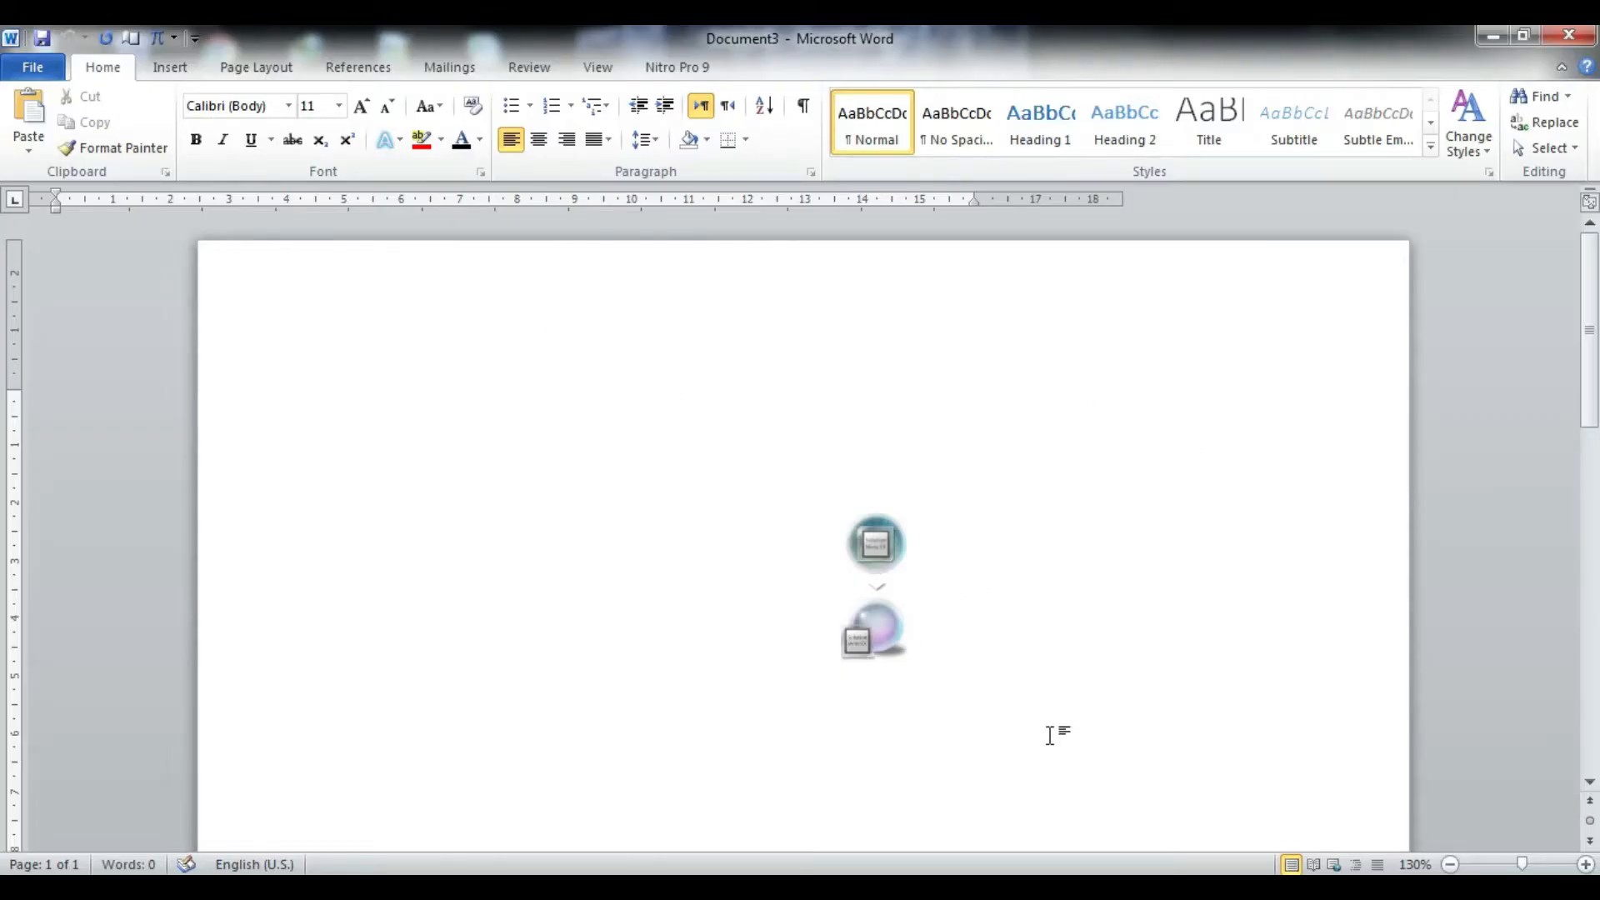
{"action": "left_click", "coordinate": [1387, 887]}
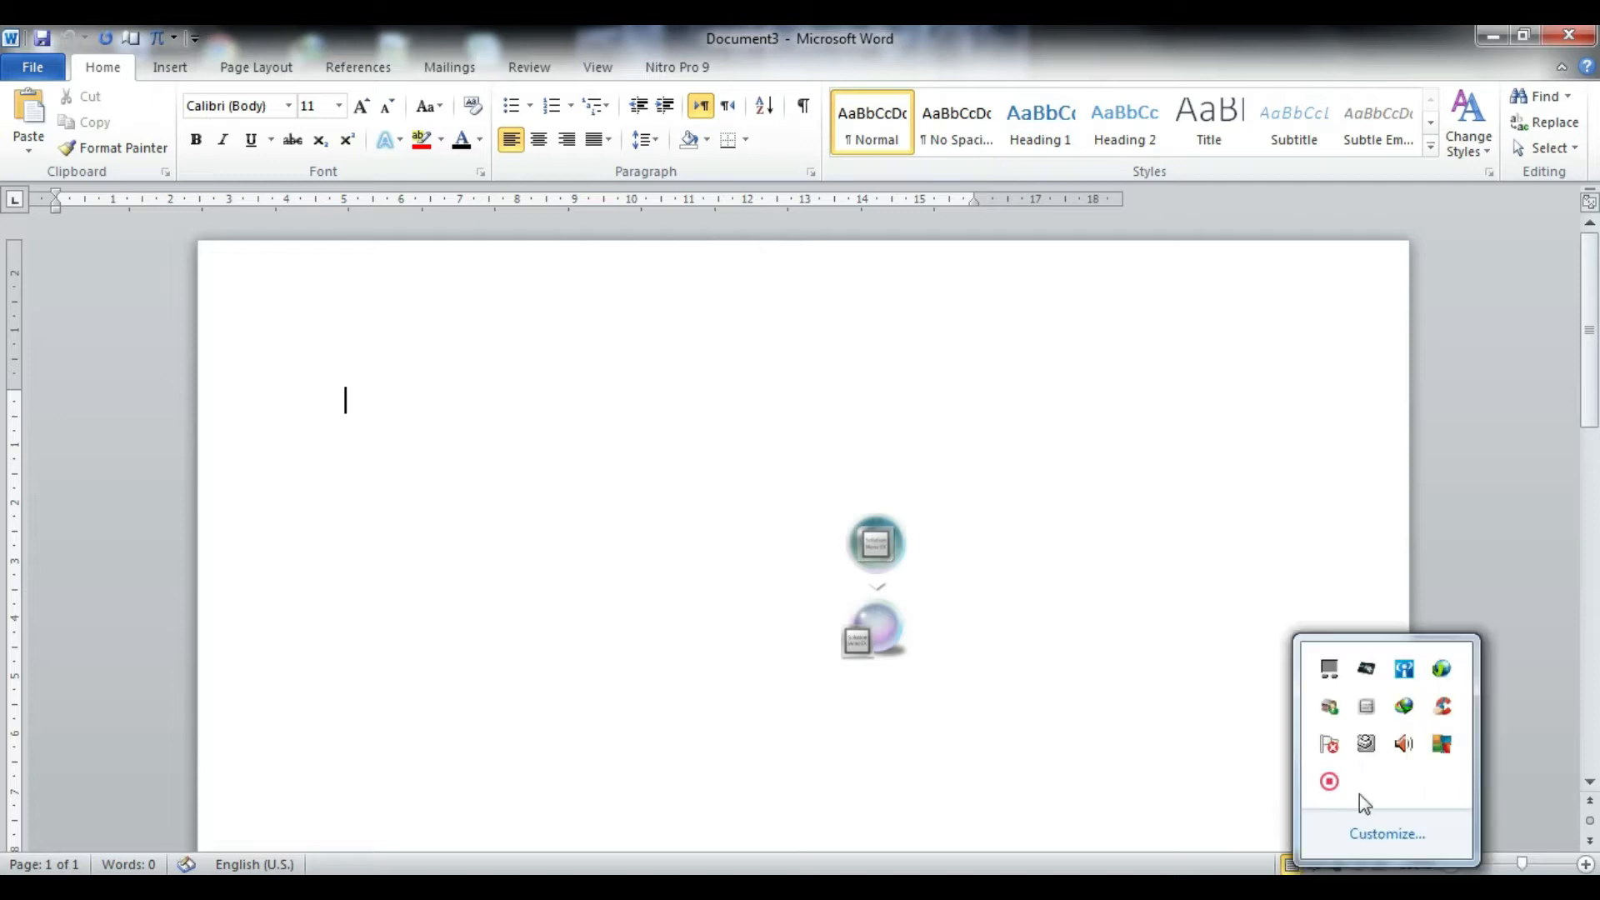
{"action": "right_click", "coordinate": [1367, 713]}
{"action": "left_click", "coordinate": [1387, 832]}
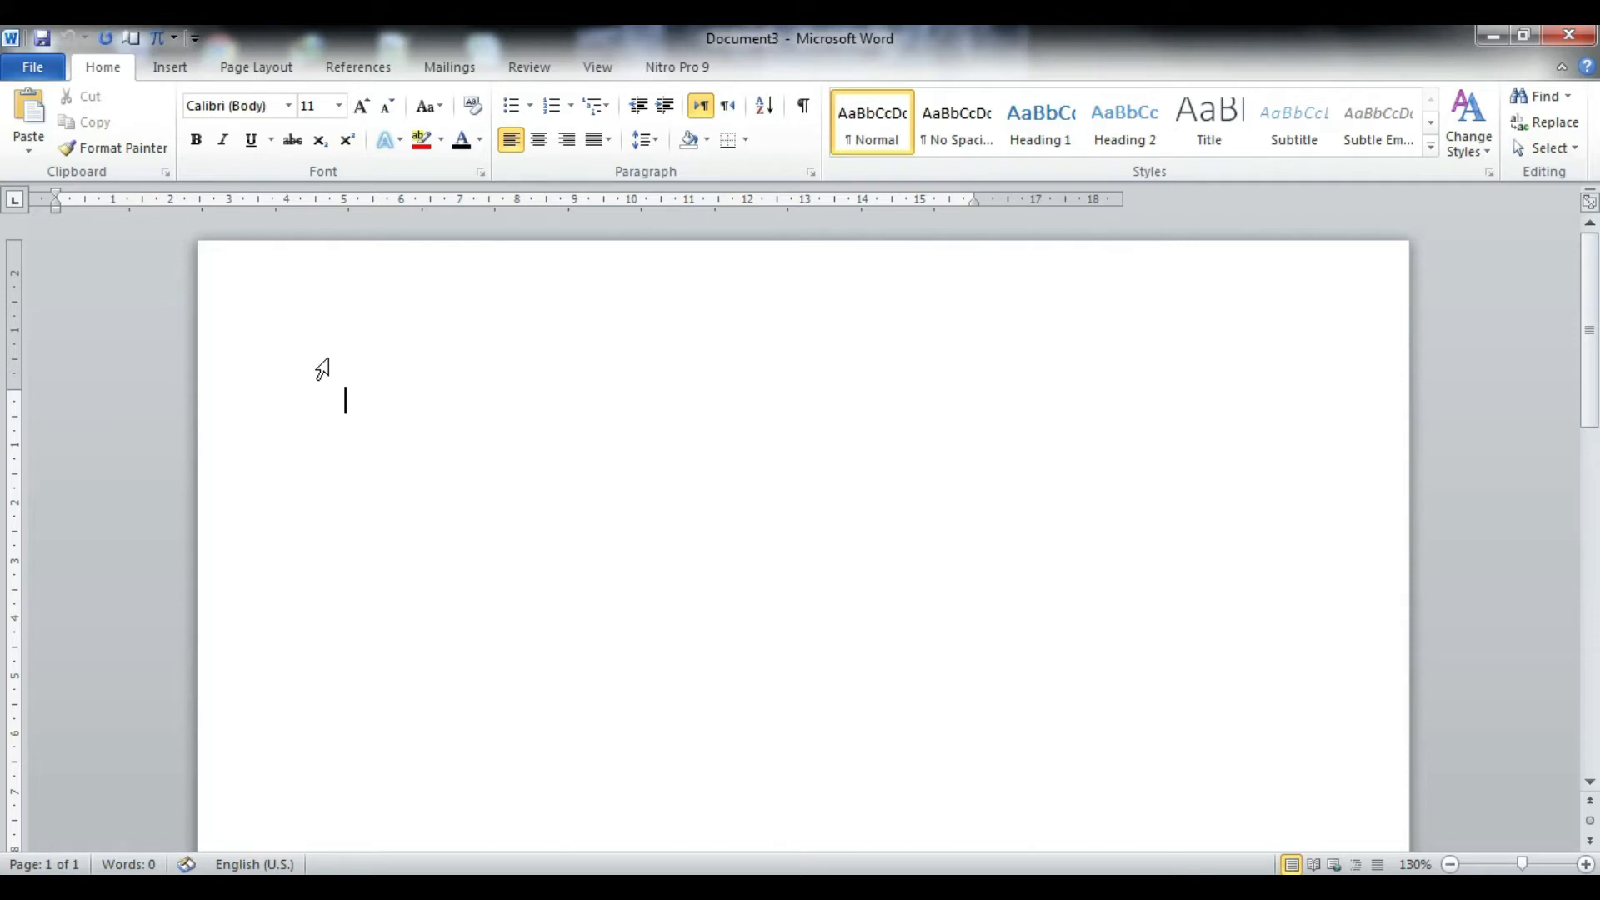
{"action": "left_click", "coordinate": [606, 352]}
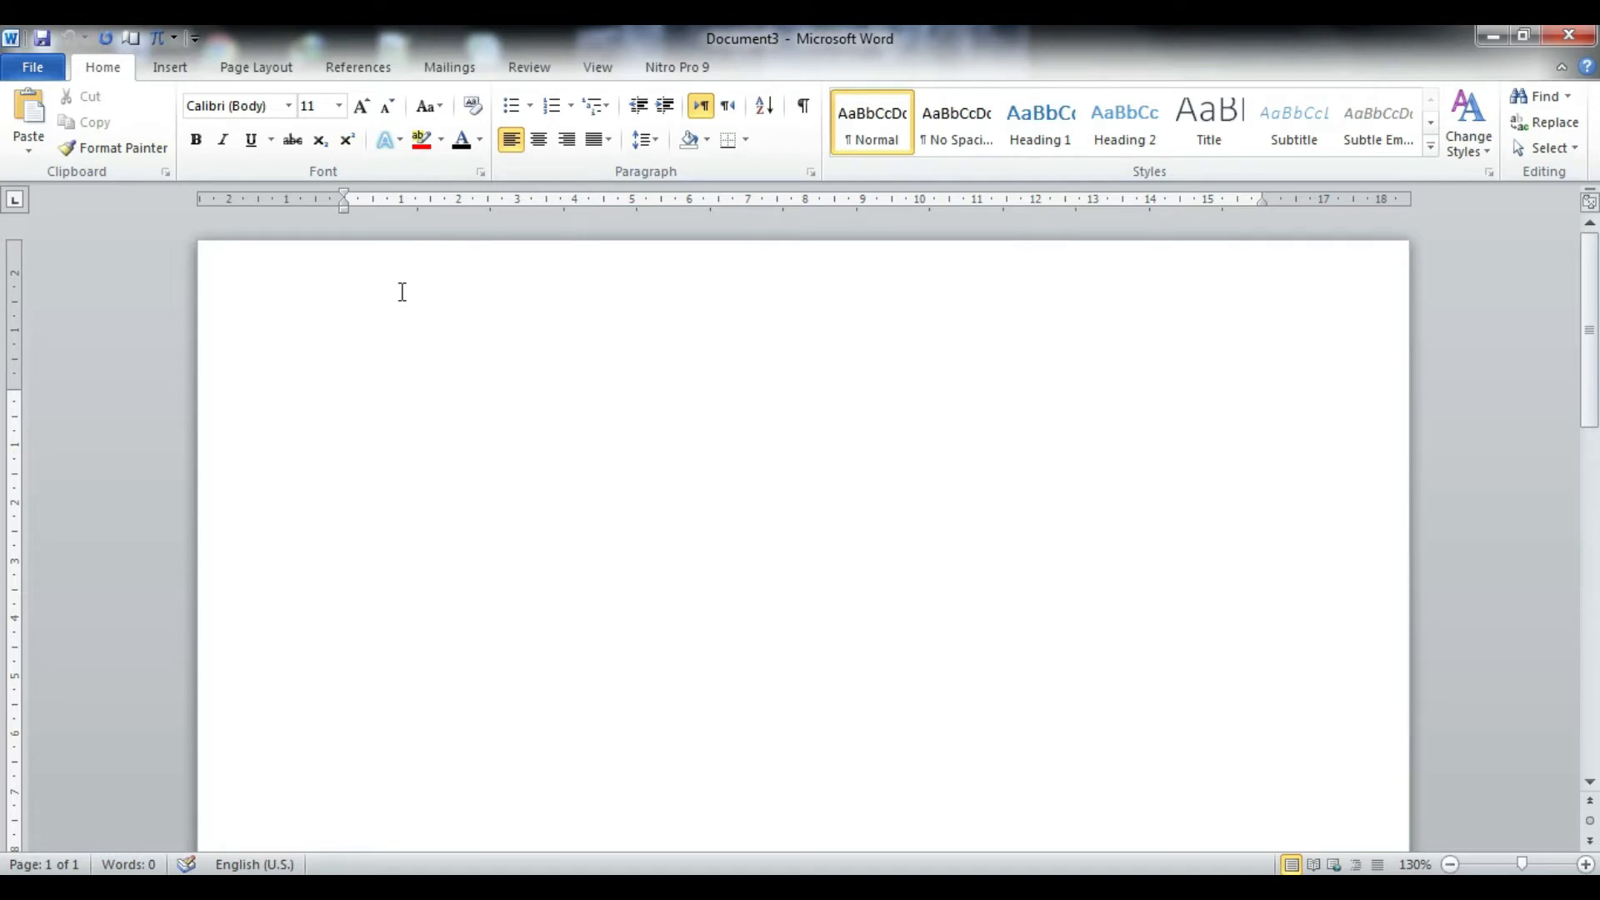
Step: Insert the picture "komputer" from the Pictures library into the blank document
{"action": "left_click", "coordinate": [170, 71]}
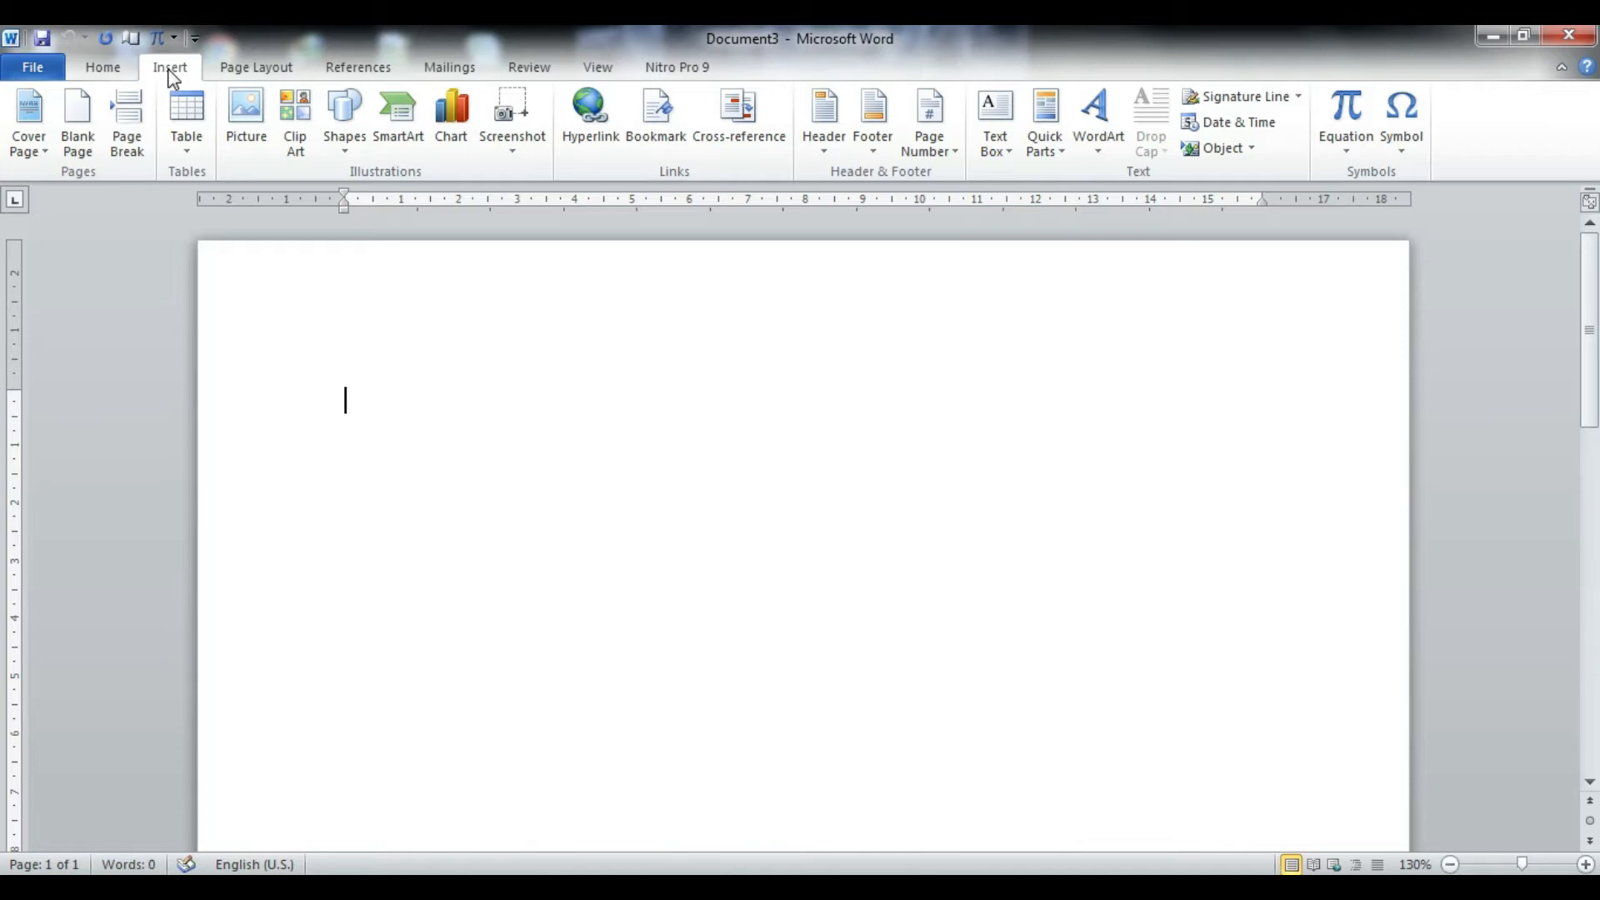
{"action": "left_click", "coordinate": [252, 142]}
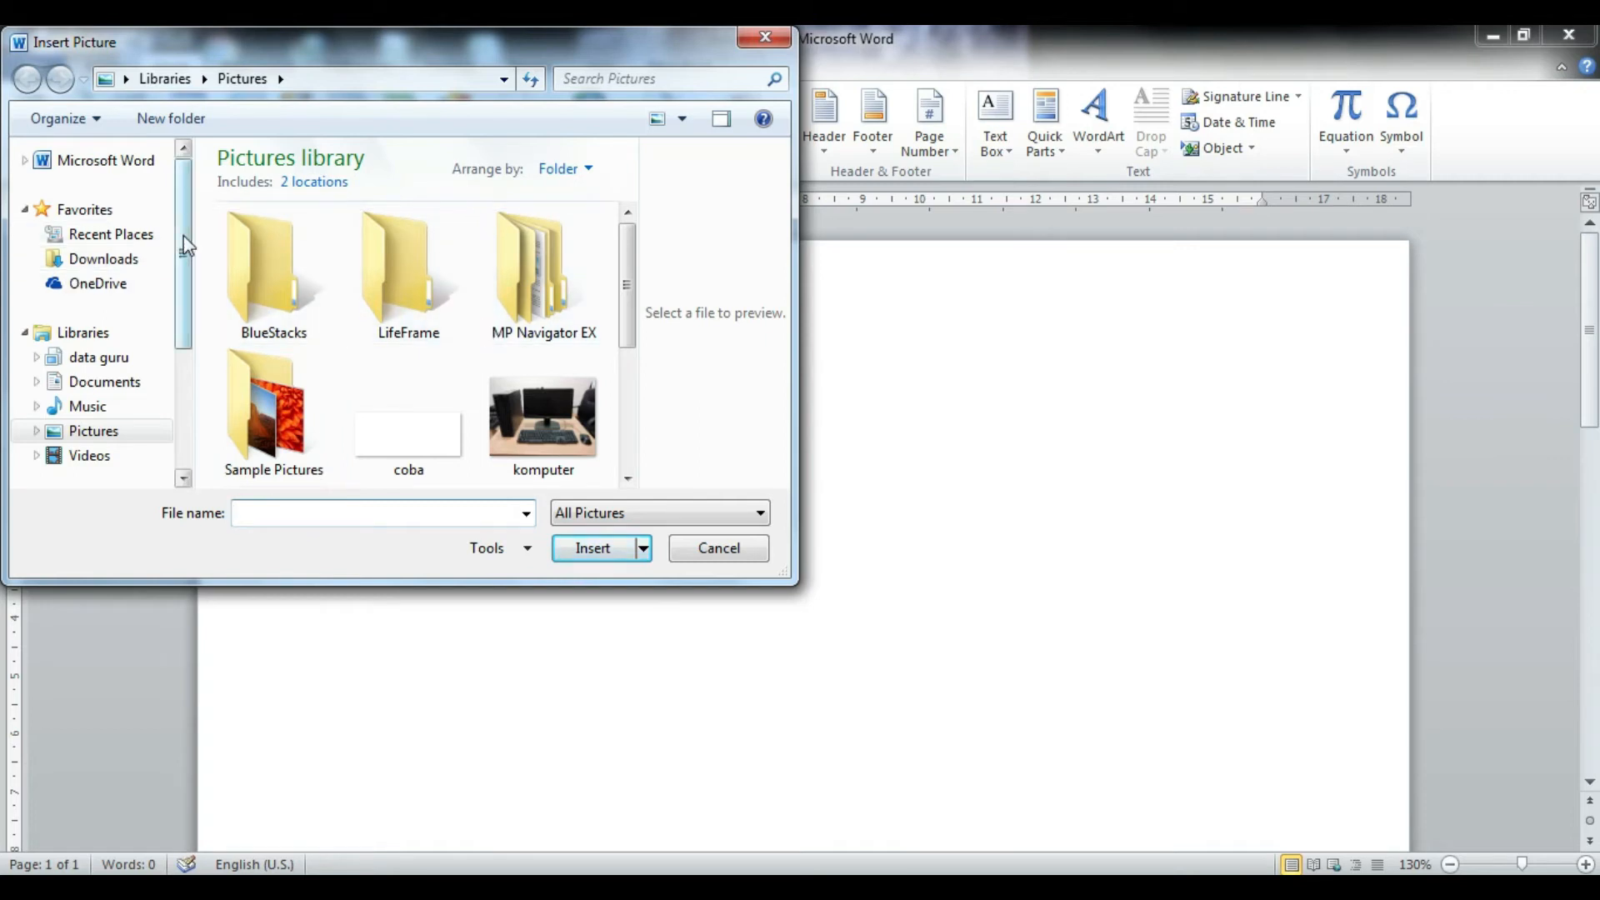
{"action": "left_click", "coordinate": [111, 432]}
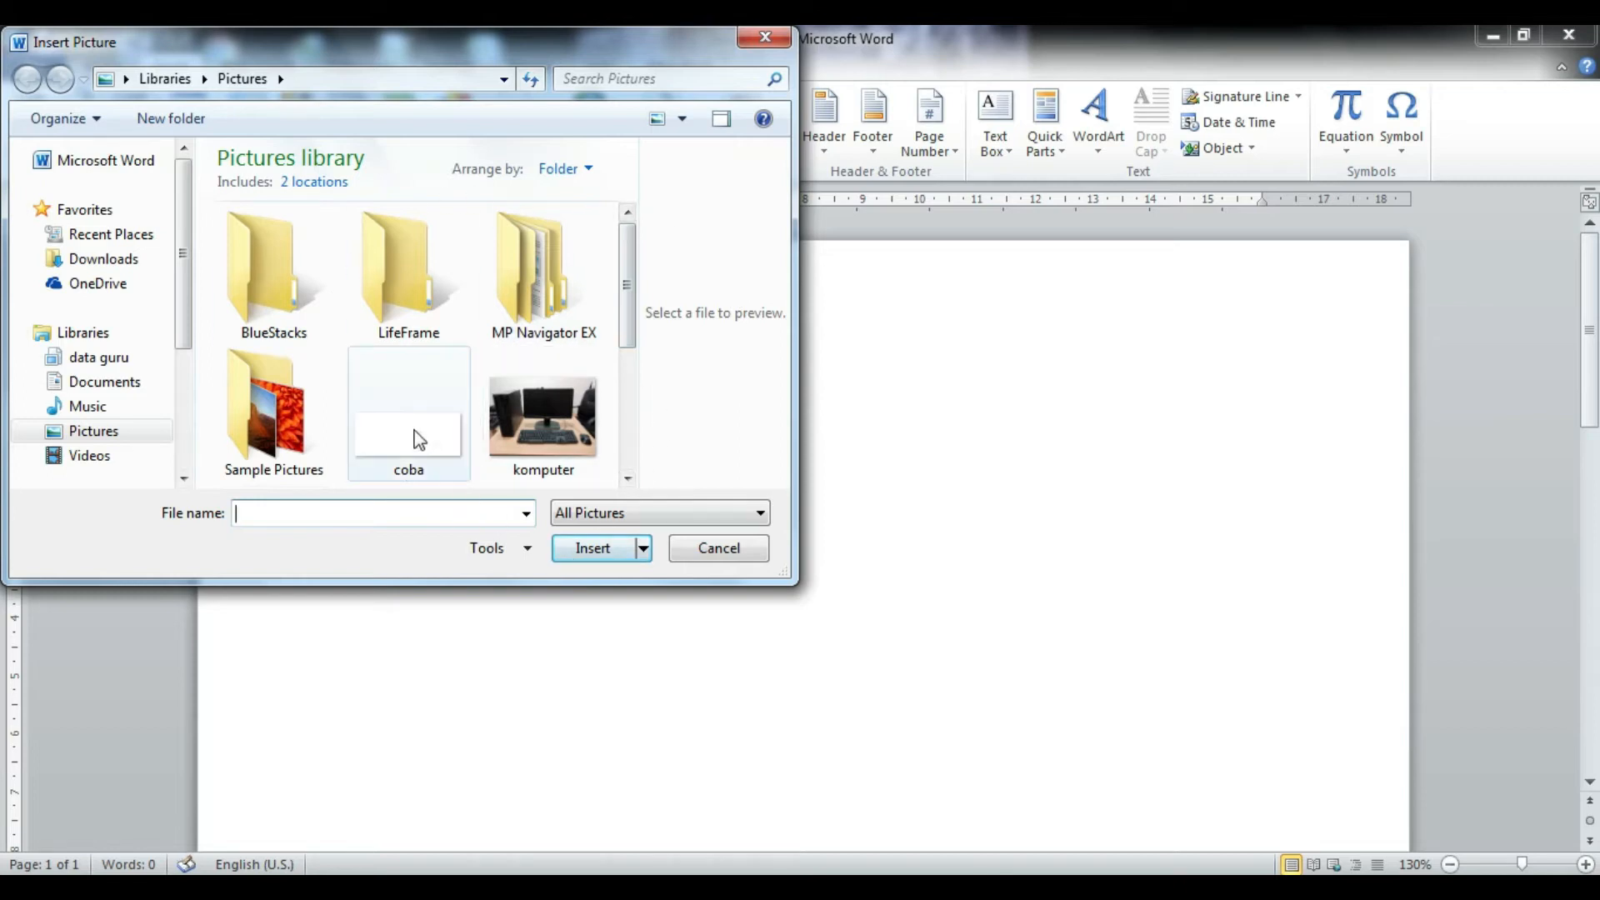
{"action": "left_click", "coordinate": [543, 440]}
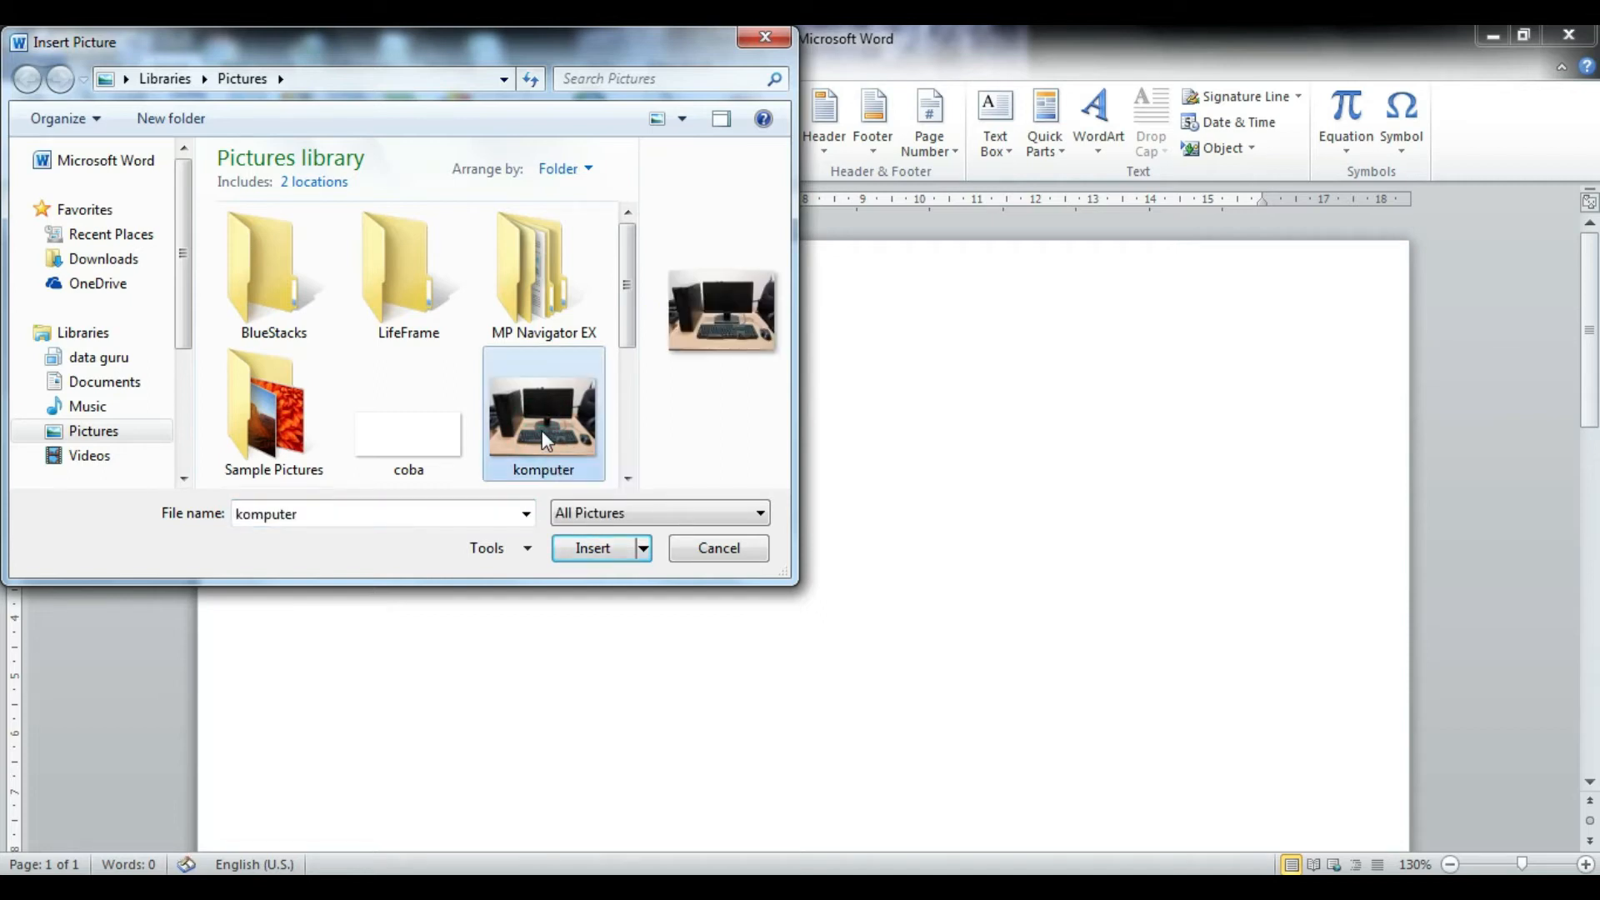
{"action": "left_click", "coordinate": [588, 548]}
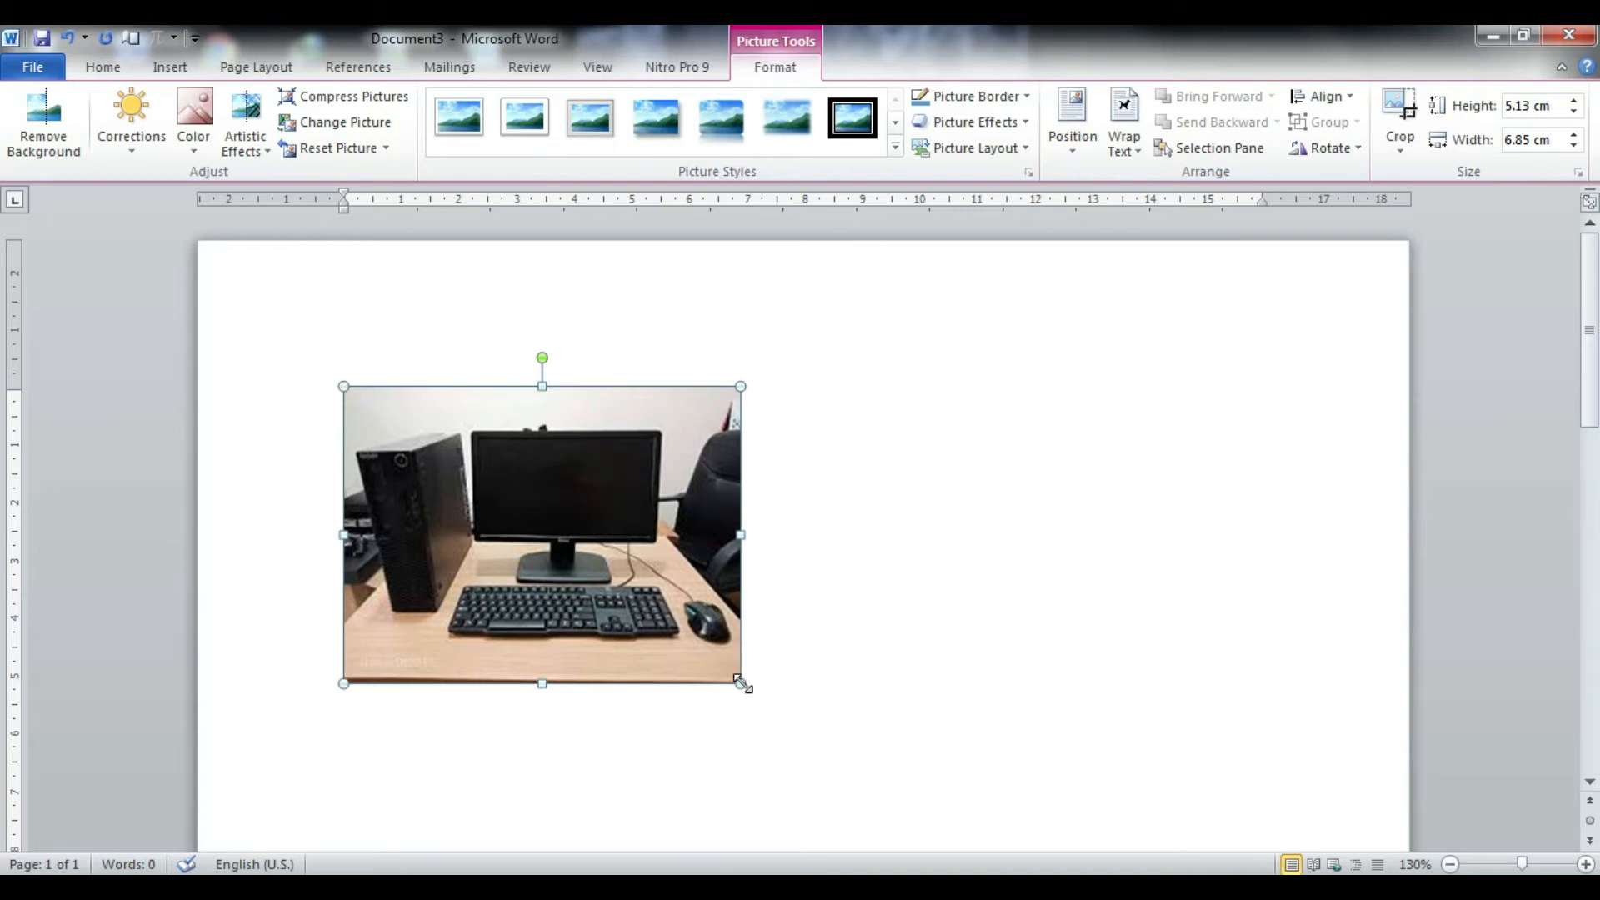
Step: Enlarge the picture proportionally to about 9.98 × 13.33 cm, and narrow only its width to about 7.17 cm
{"action": "left_click_drag", "start_coordinate": [741, 684], "coordinate": [1113, 779]}
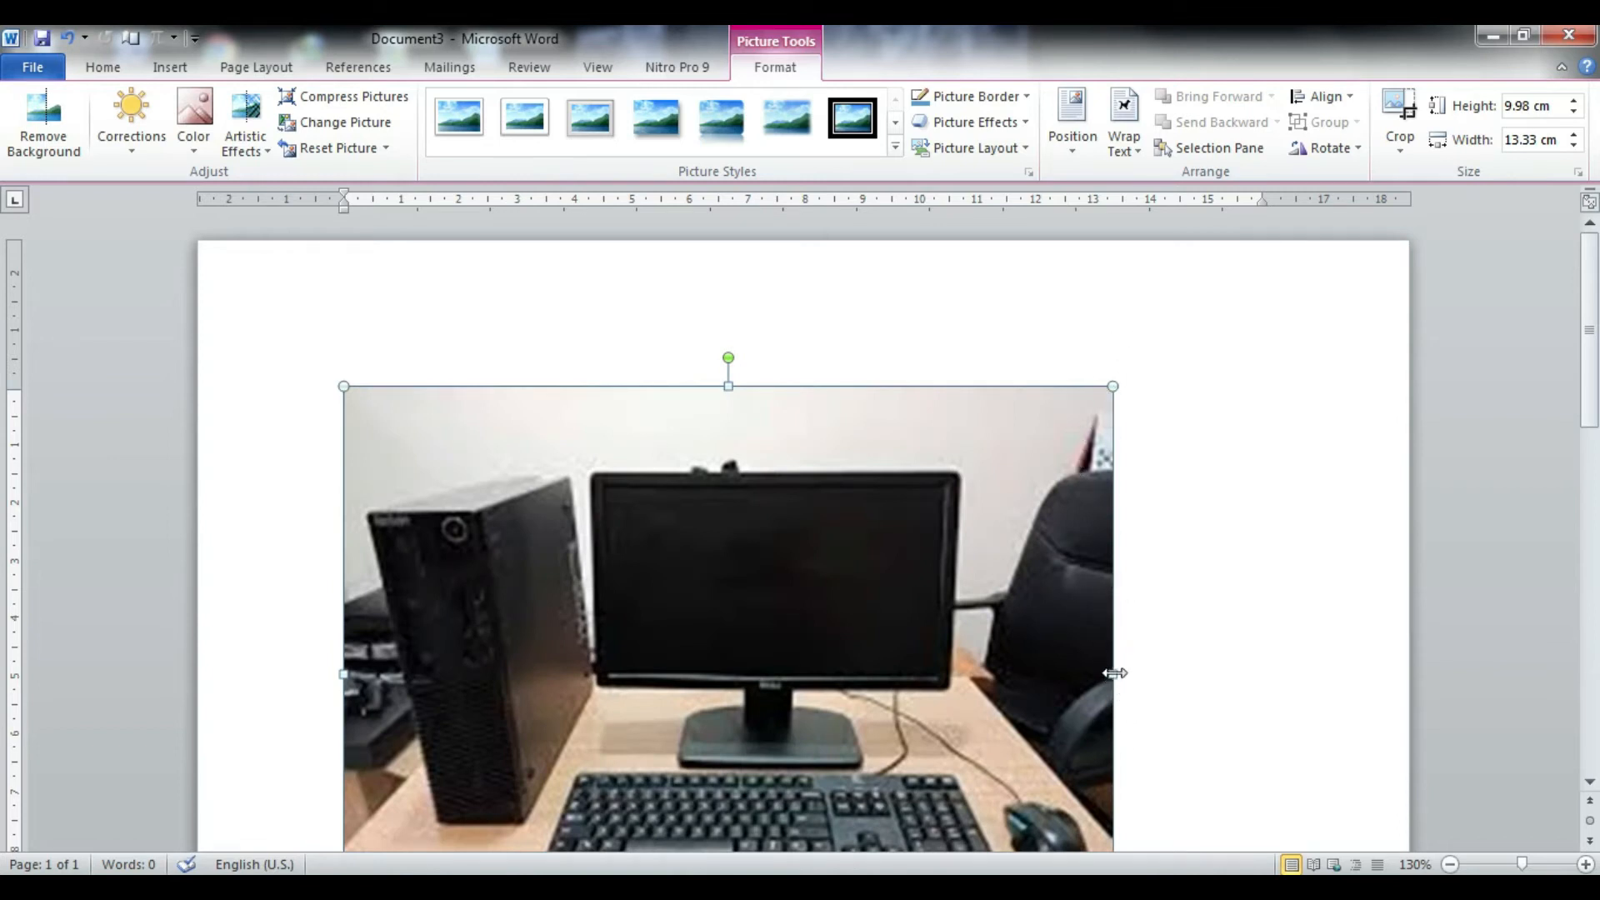
{"action": "left_click_drag", "start_coordinate": [1113, 673], "coordinate": [758, 674]}
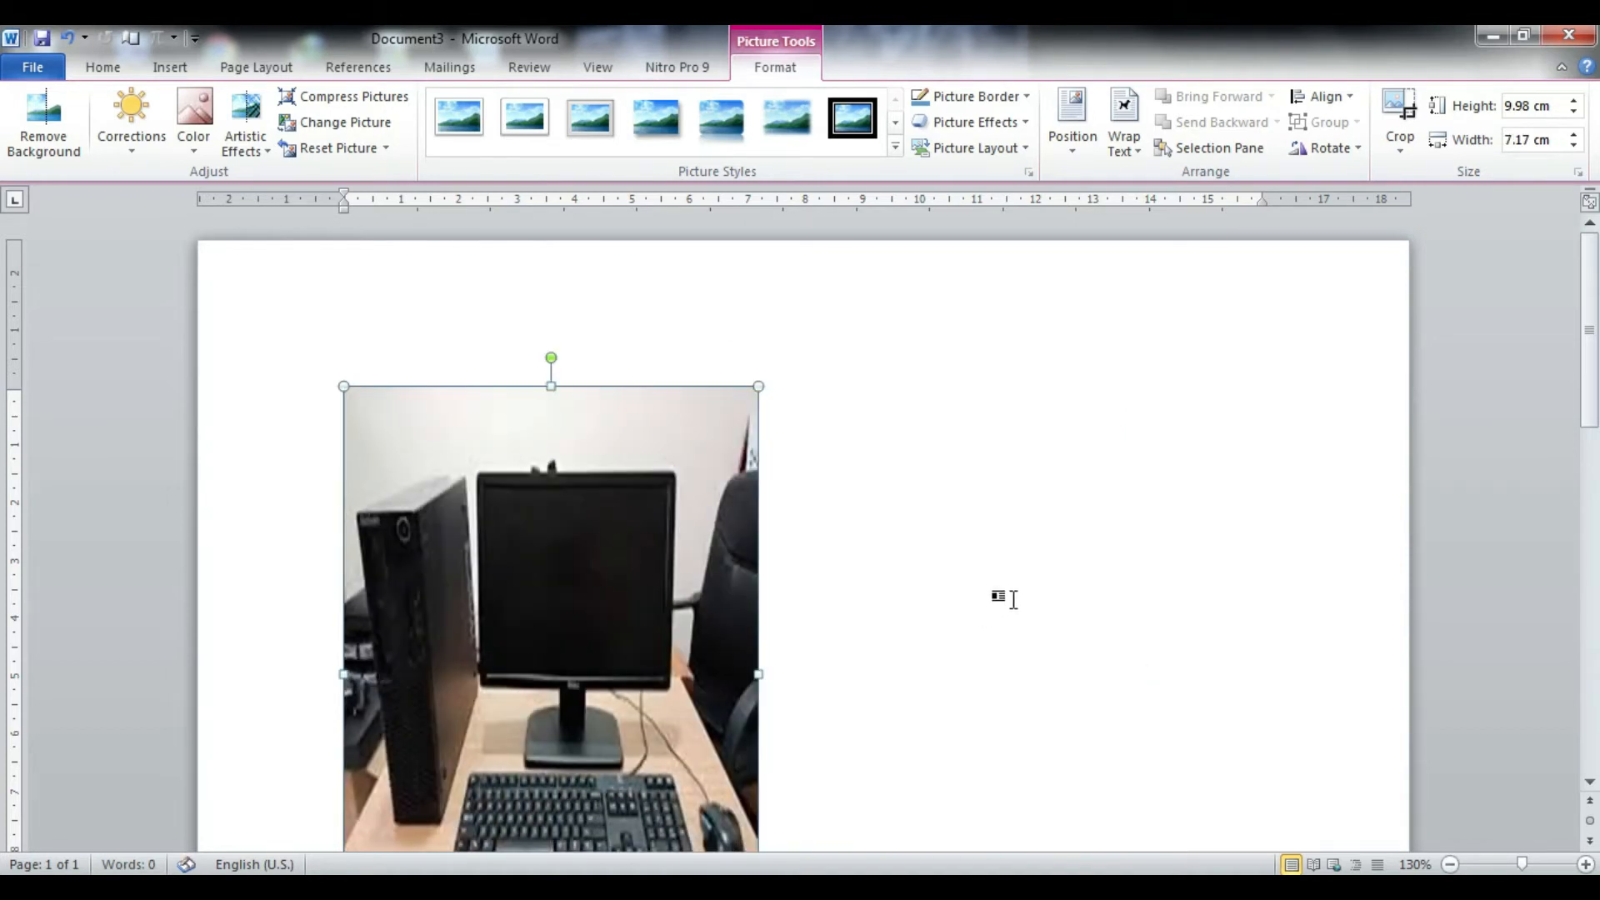
{"action": "scroll", "coordinate": [986, 608], "scroll_direction": "down", "scroll_amount": 3}
{"action": "scroll", "coordinate": [1018, 595], "scroll_direction": "up", "scroll_amount": 3}
Step: Switch to Document2 and justify all three paragraphs about computers
{"action": "left_click", "coordinate": [613, 890]}
{"action": "left_click", "coordinate": [542, 832]}
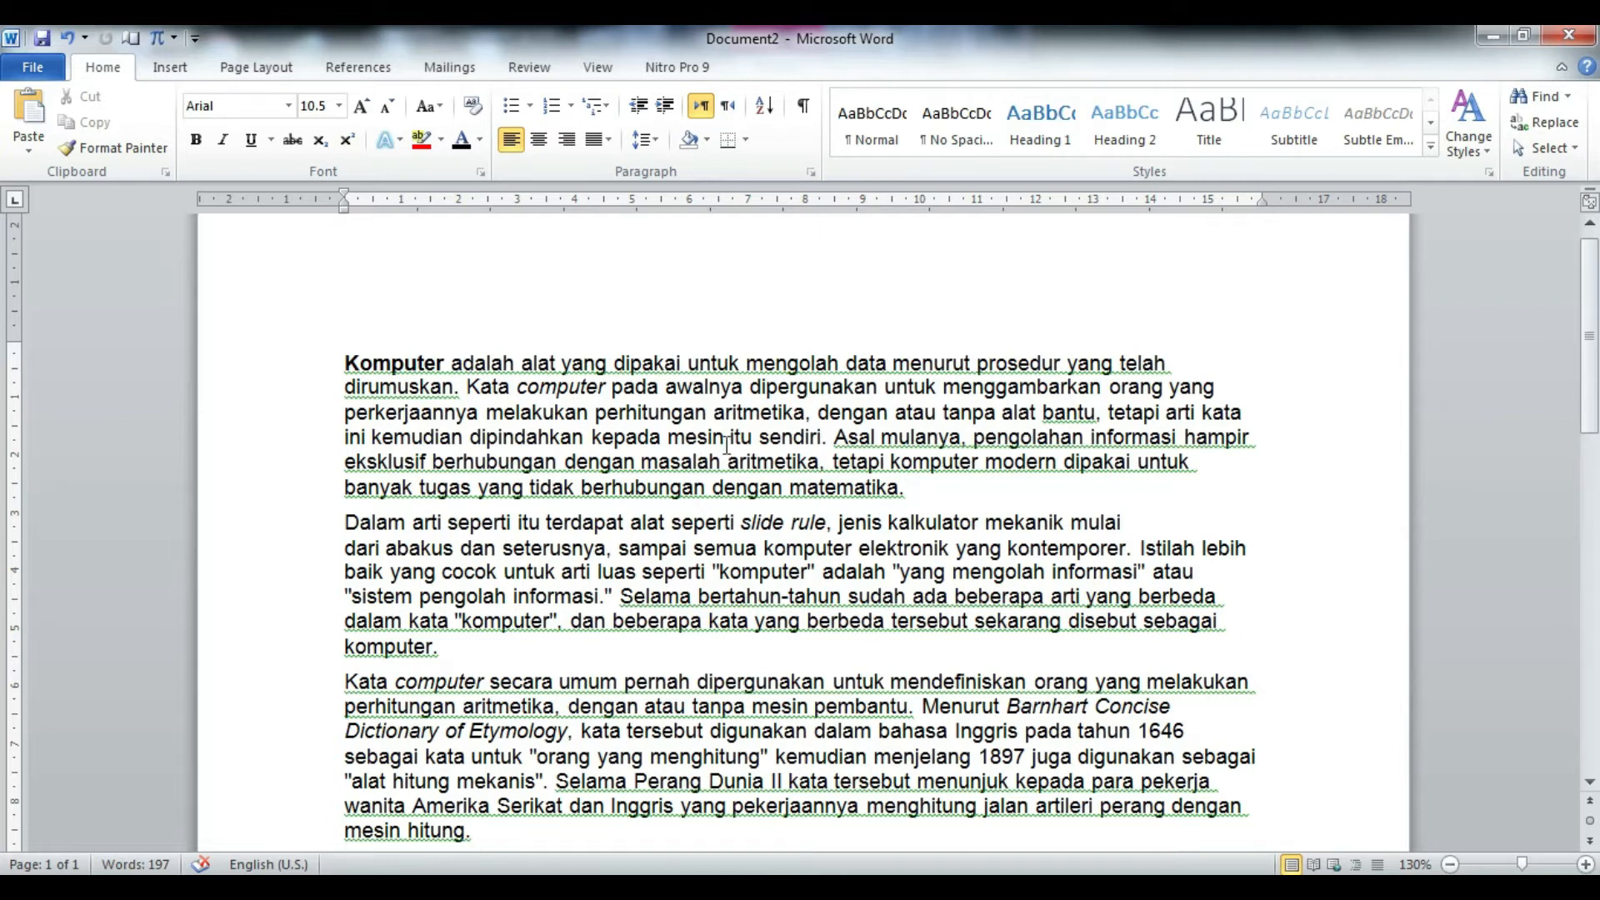
{"action": "left_click_drag", "start_coordinate": [346, 360], "coordinate": [500, 829]}
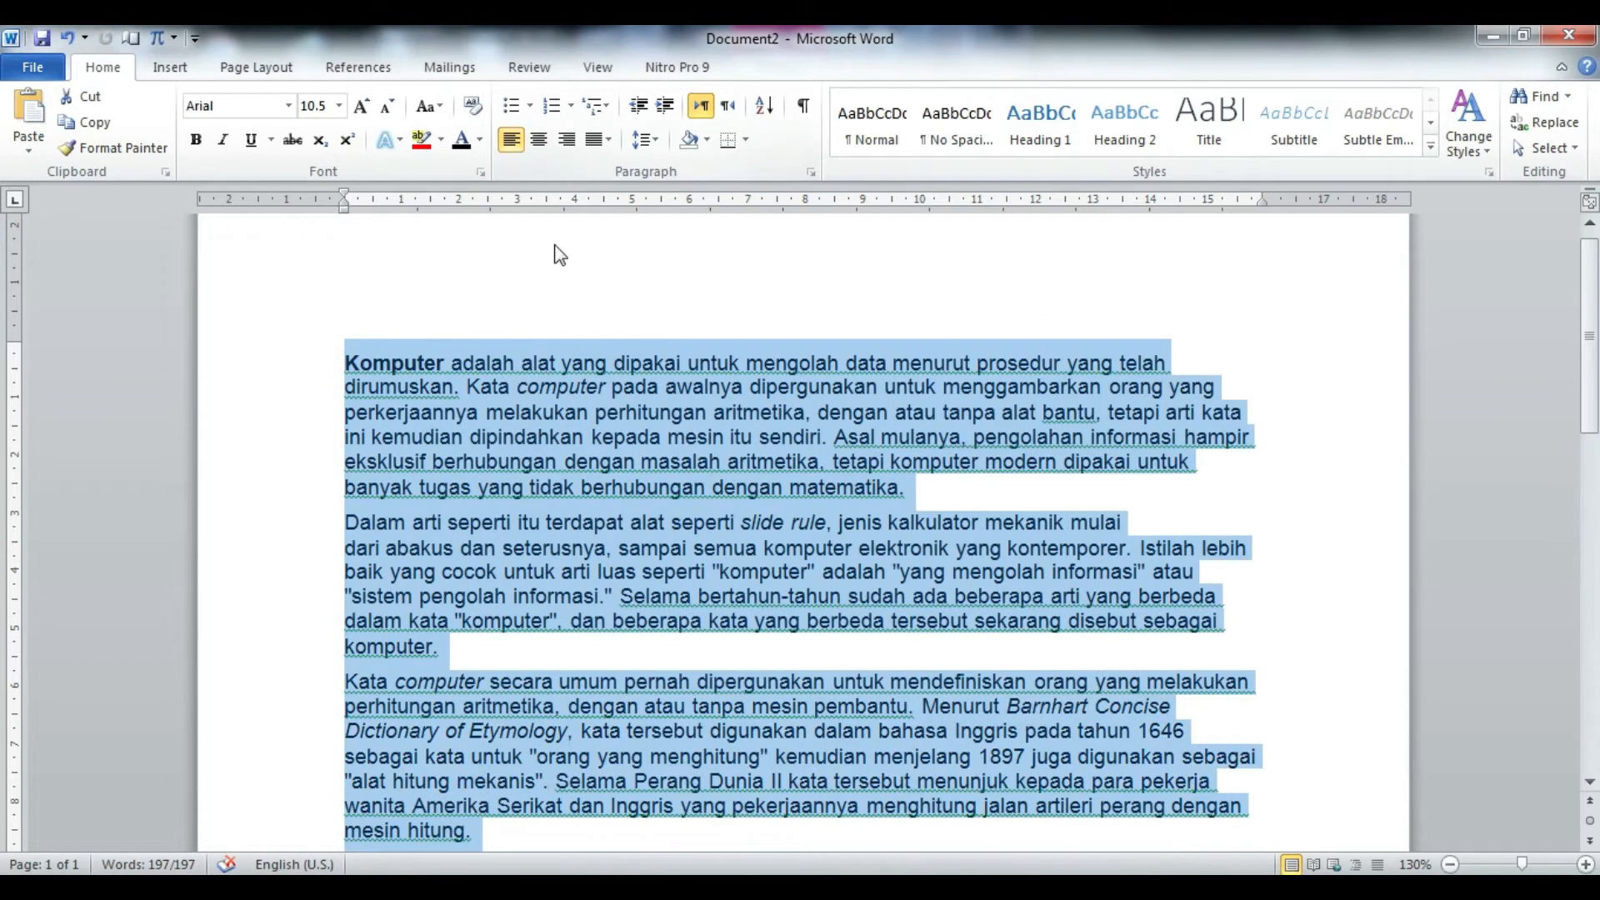
{"action": "left_click", "coordinate": [607, 139]}
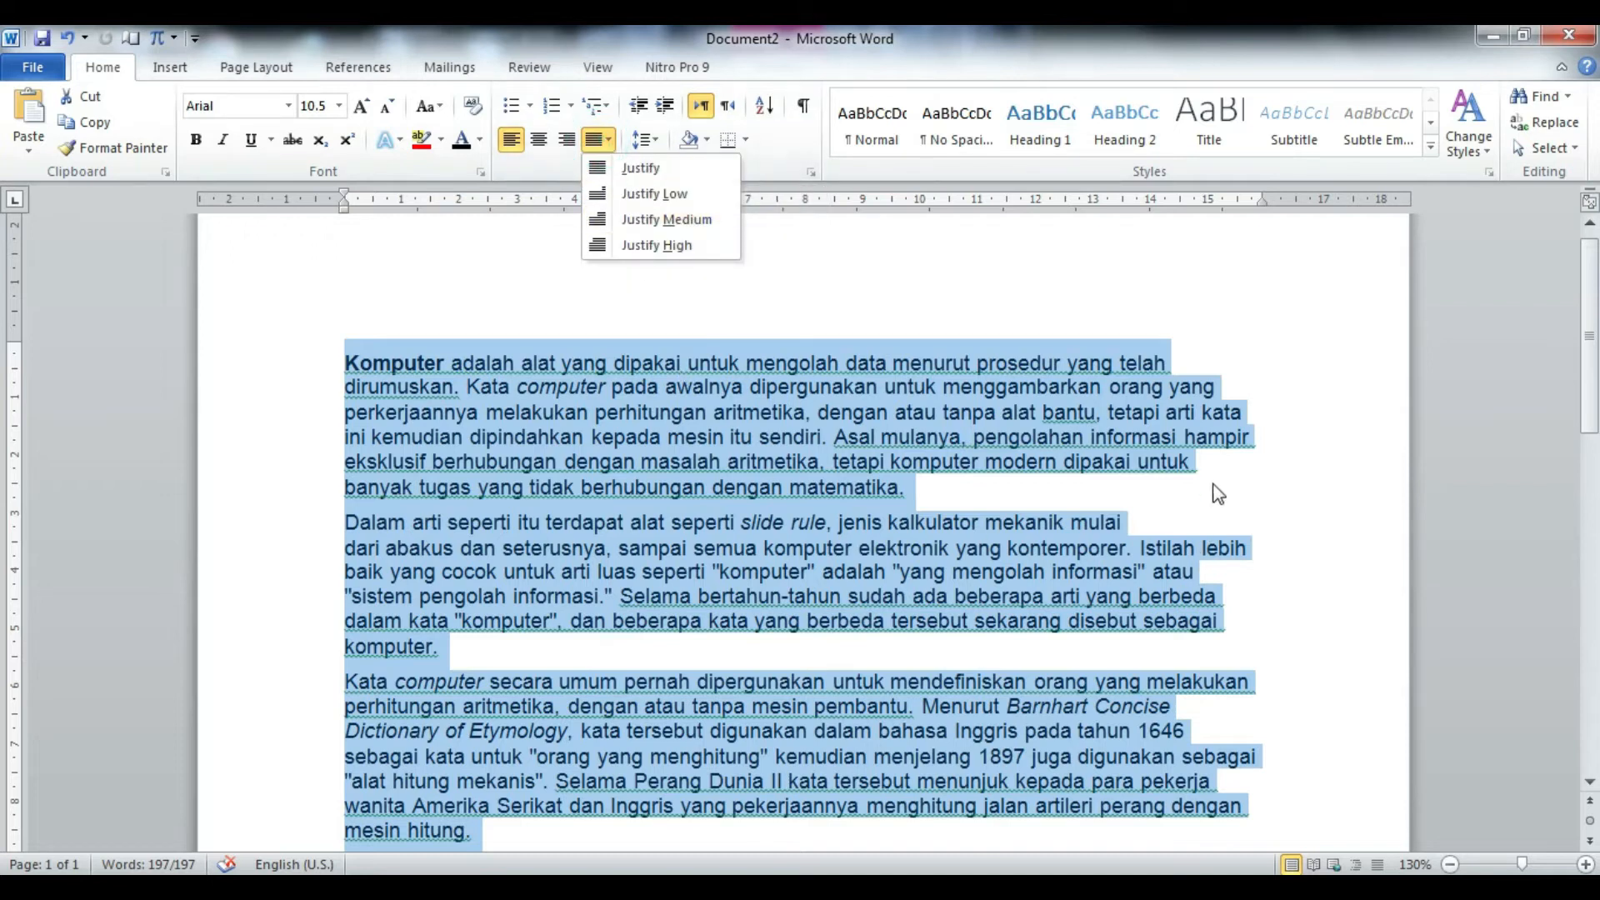
{"action": "left_click", "coordinate": [647, 169]}
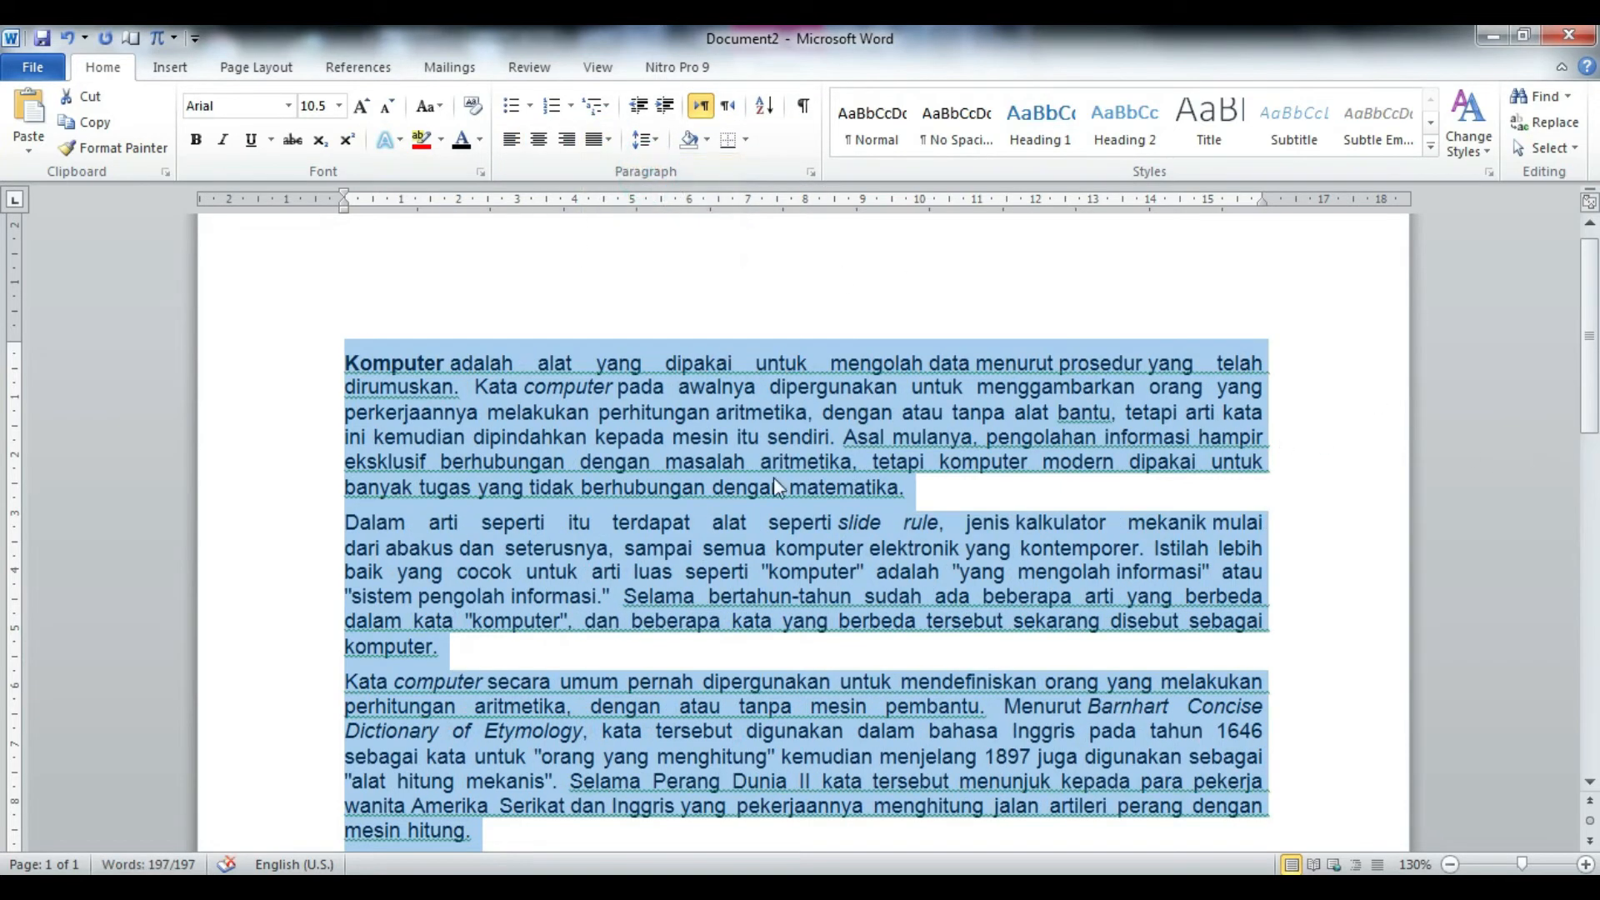
{"action": "left_click", "coordinate": [760, 488]}
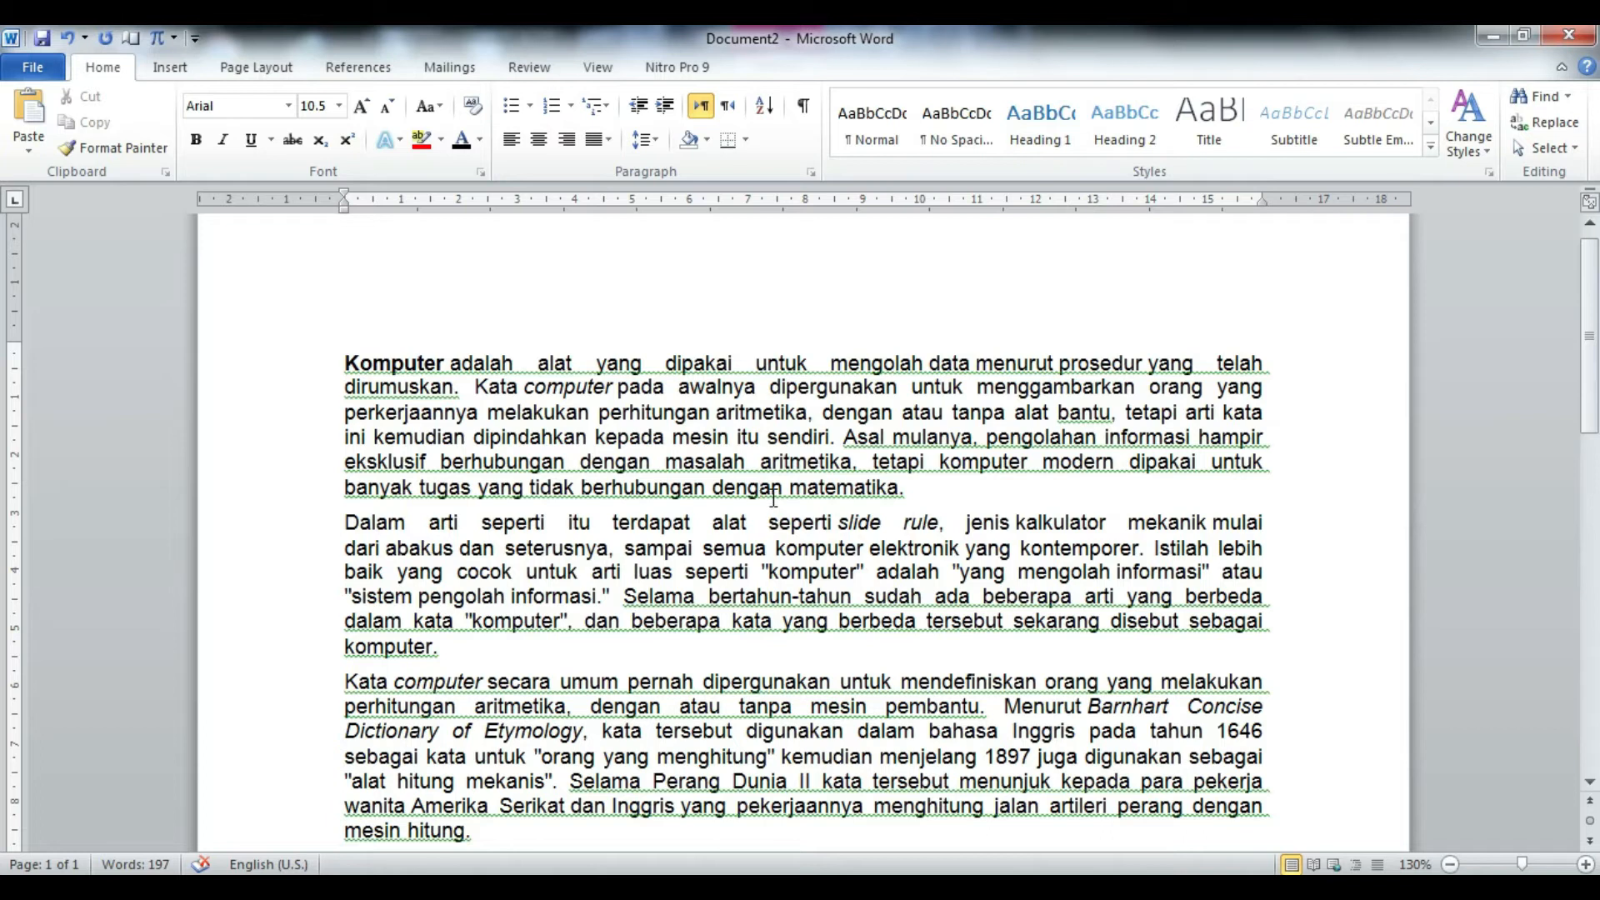
Step: Insert the picture "komputer" from the Pictures library at the end of the first paragraph, after "matematika."
{"action": "left_click", "coordinate": [925, 493]}
{"action": "left_click", "coordinate": [171, 71]}
{"action": "left_click", "coordinate": [239, 125]}
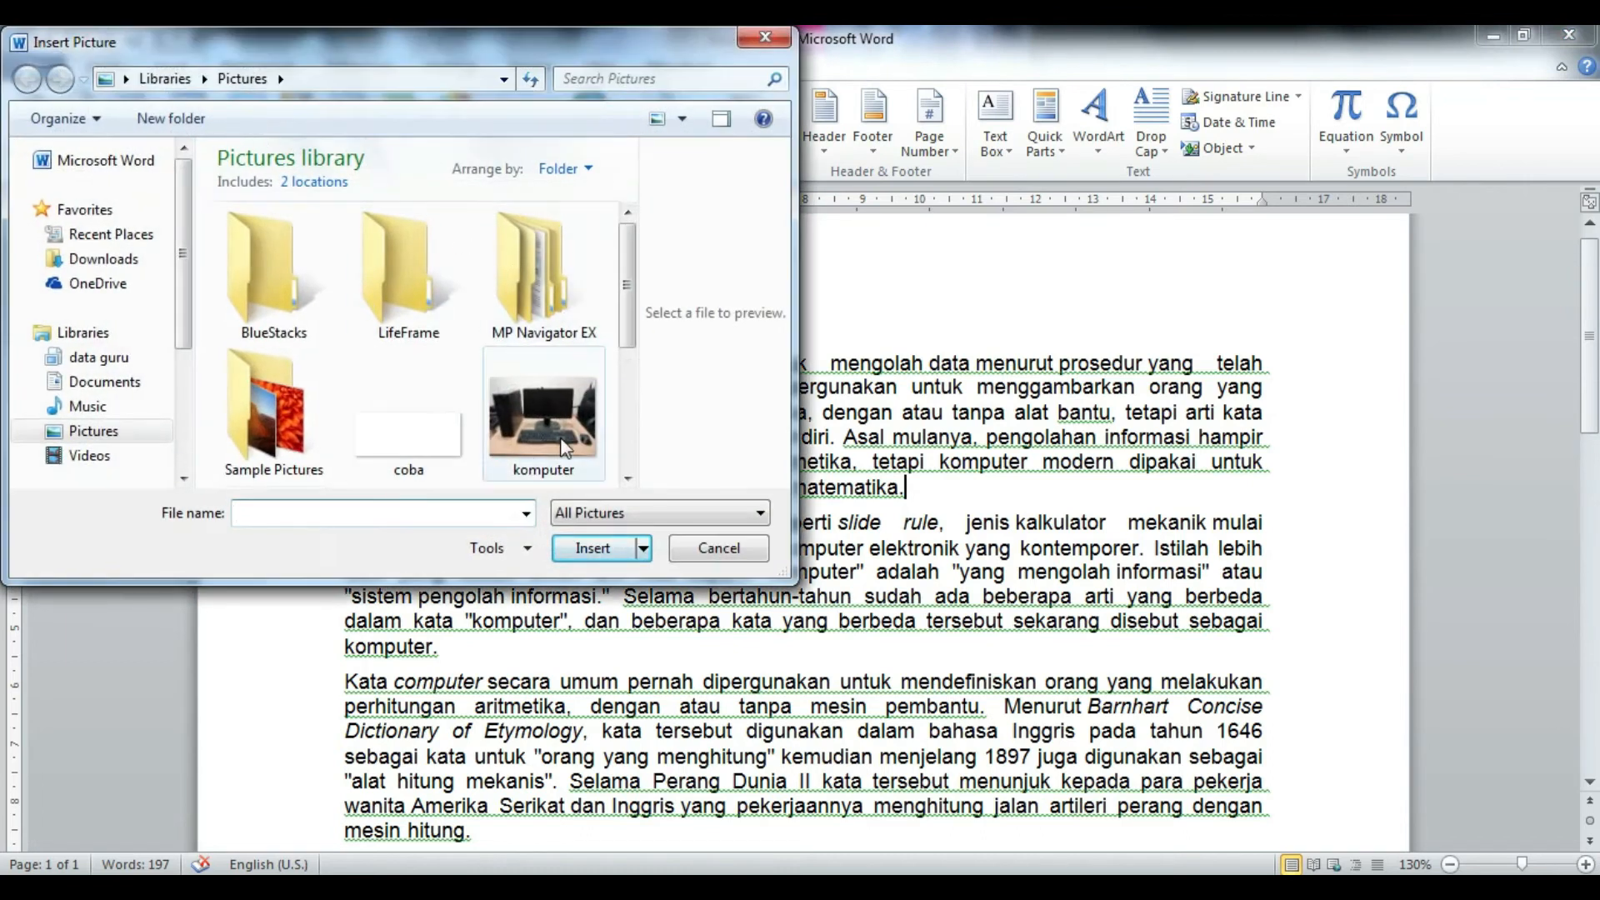
{"action": "left_click", "coordinate": [562, 440]}
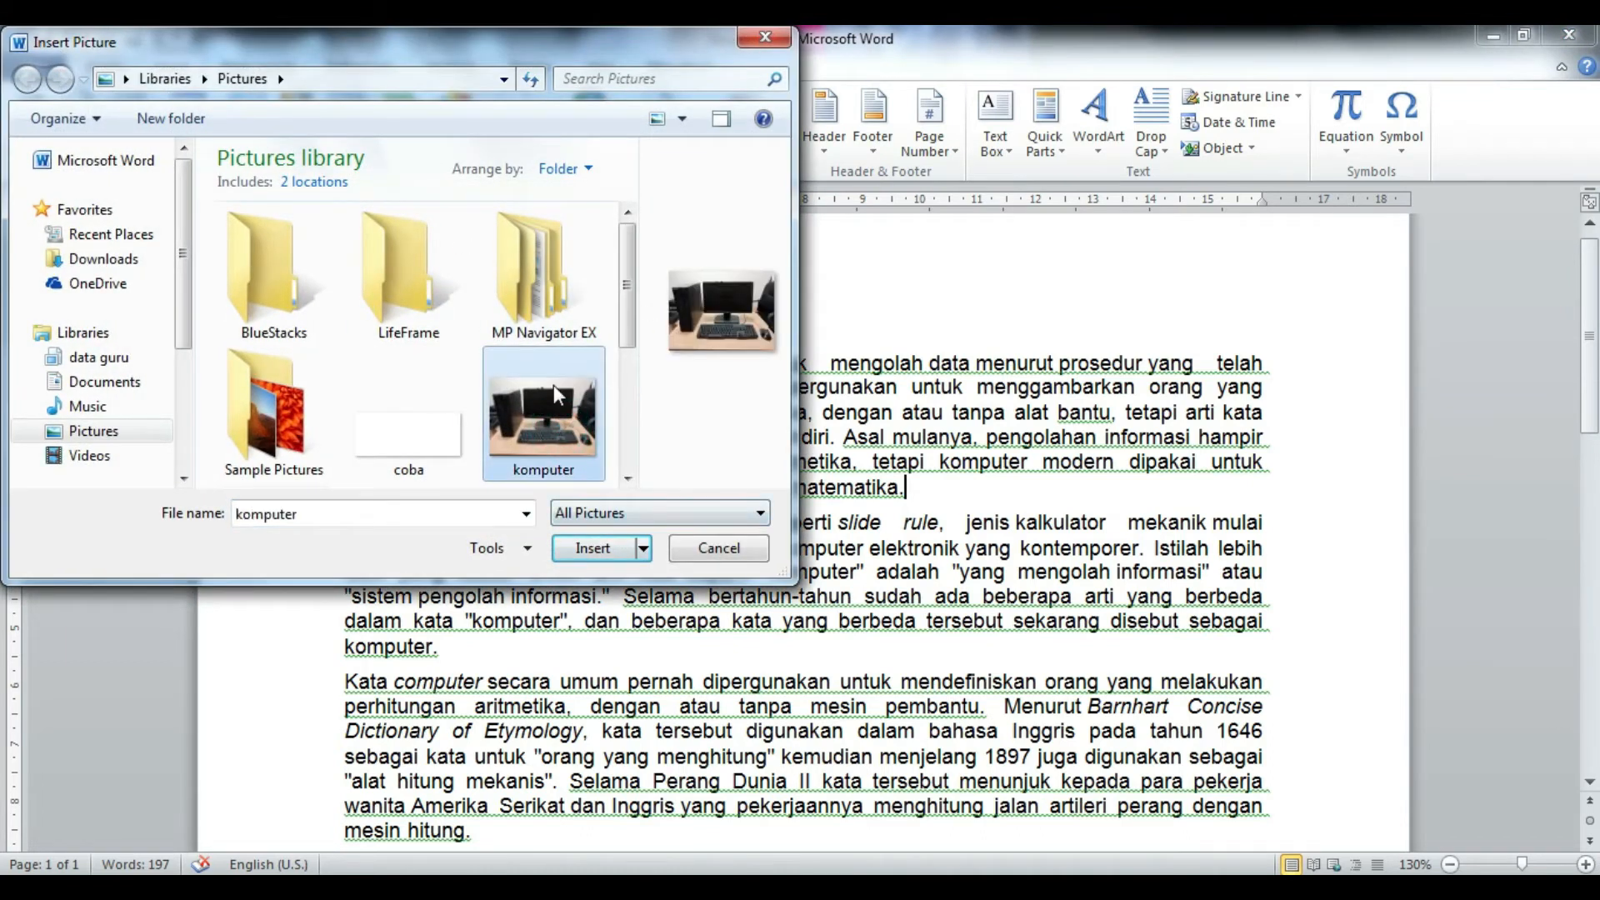
{"action": "left_click", "coordinate": [593, 547]}
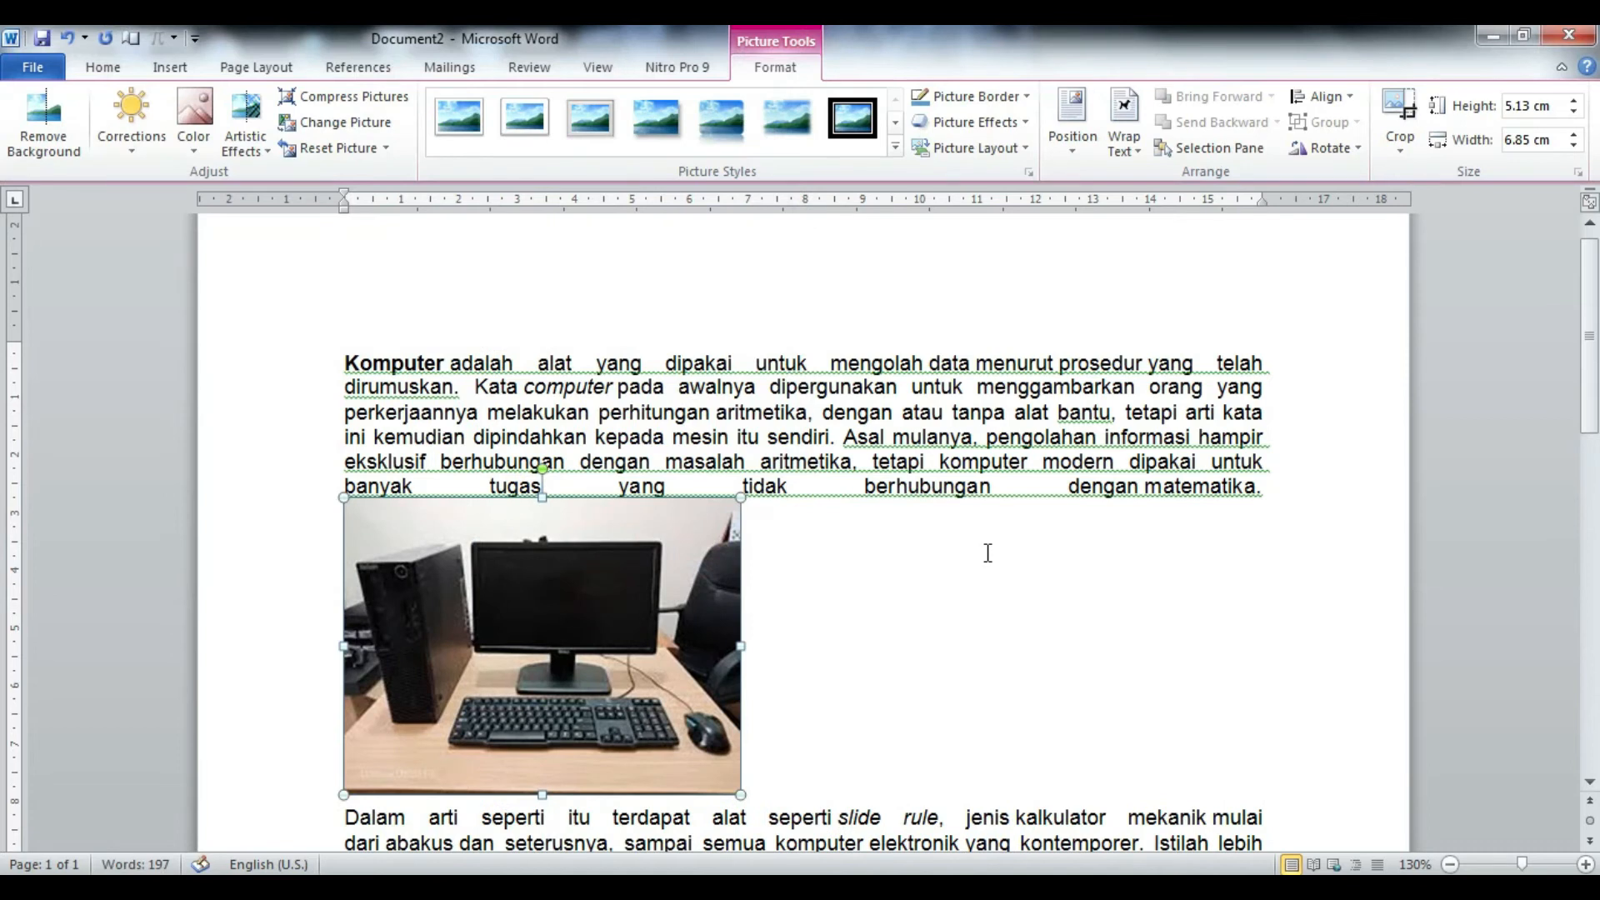
Step: Examine how the inserted picture sits relative to the paragraphs above and below it
{"action": "scroll", "coordinate": [710, 495], "scroll_direction": "down", "scroll_amount": 2}
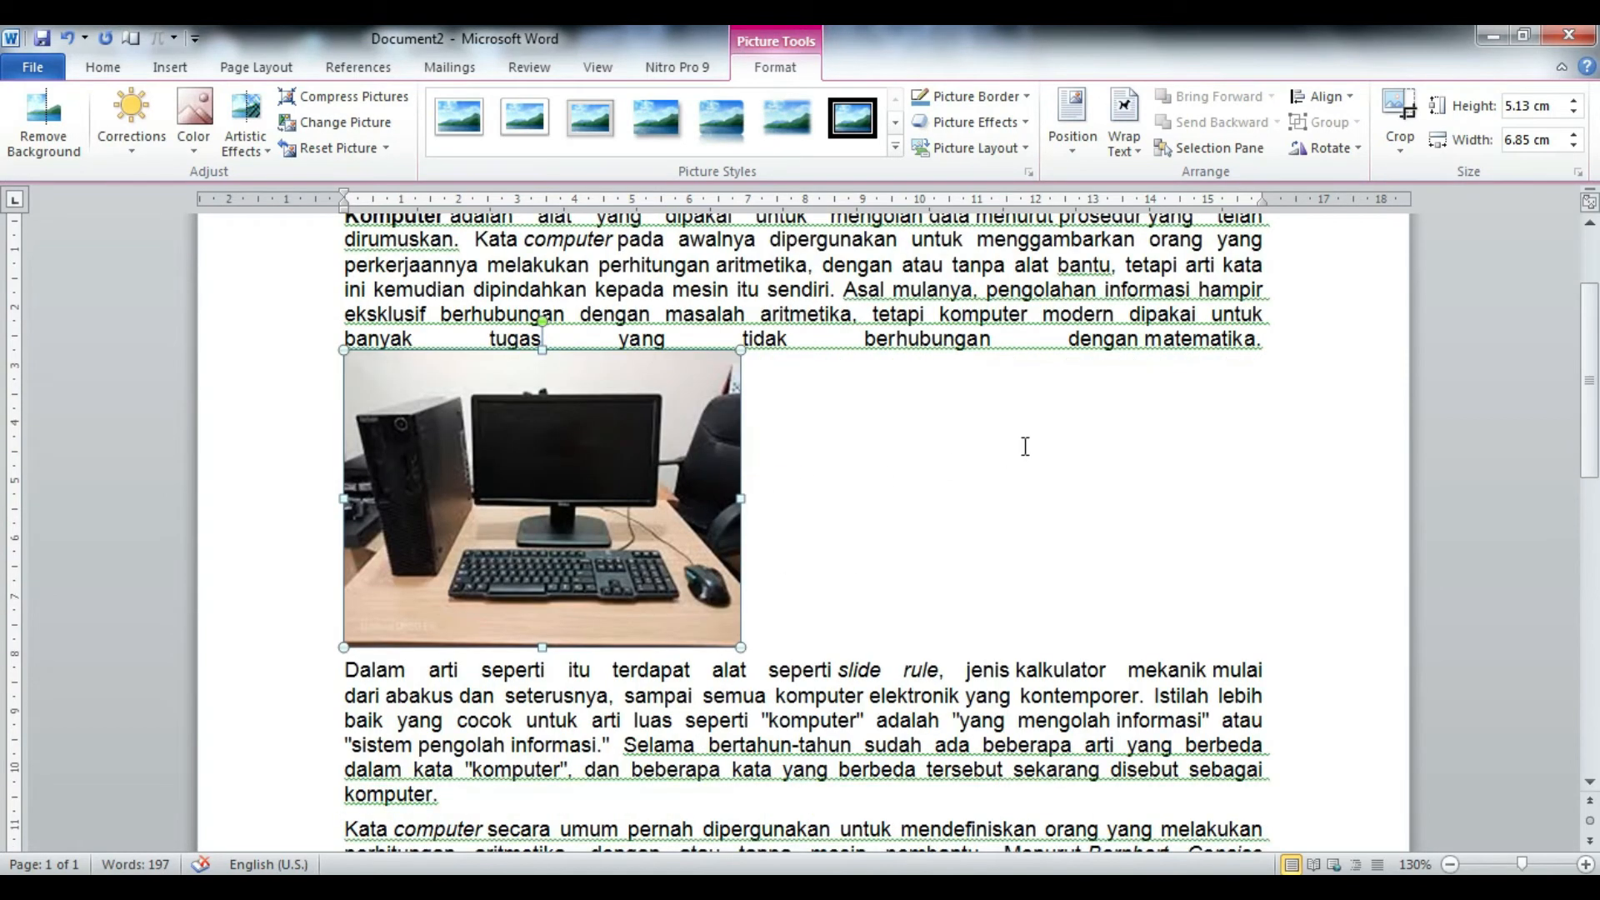
{"action": "scroll", "coordinate": [1026, 446], "scroll_direction": "up", "scroll_amount": 3}
{"action": "scroll", "coordinate": [995, 506], "scroll_direction": "down", "scroll_amount": 3}
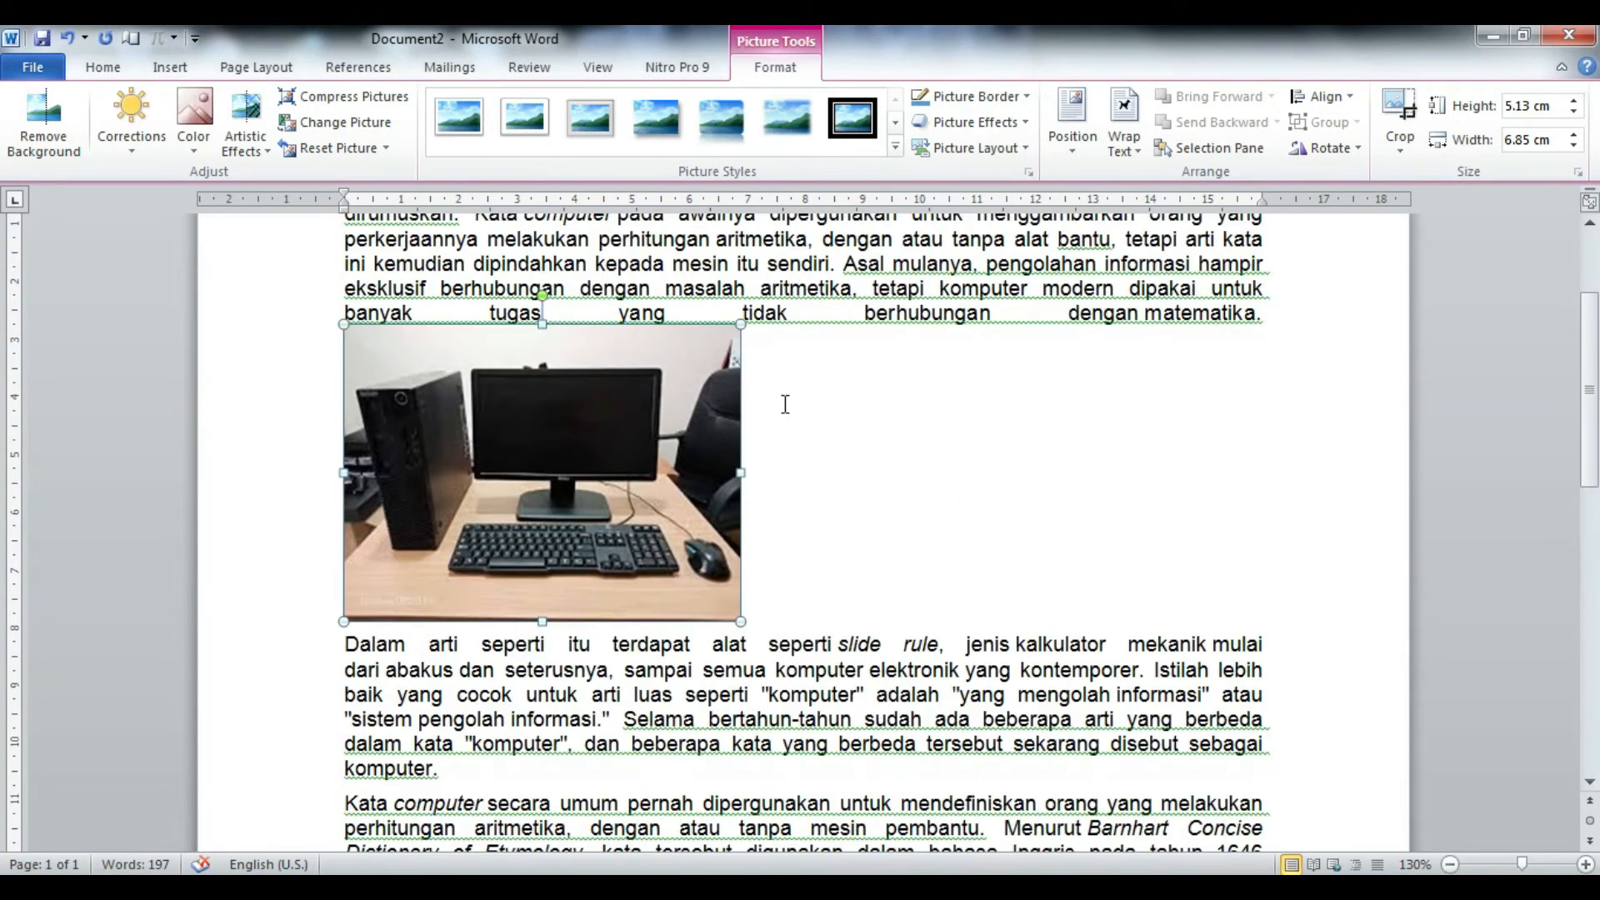
{"action": "scroll", "coordinate": [958, 529], "scroll_direction": "up", "scroll_amount": 2}
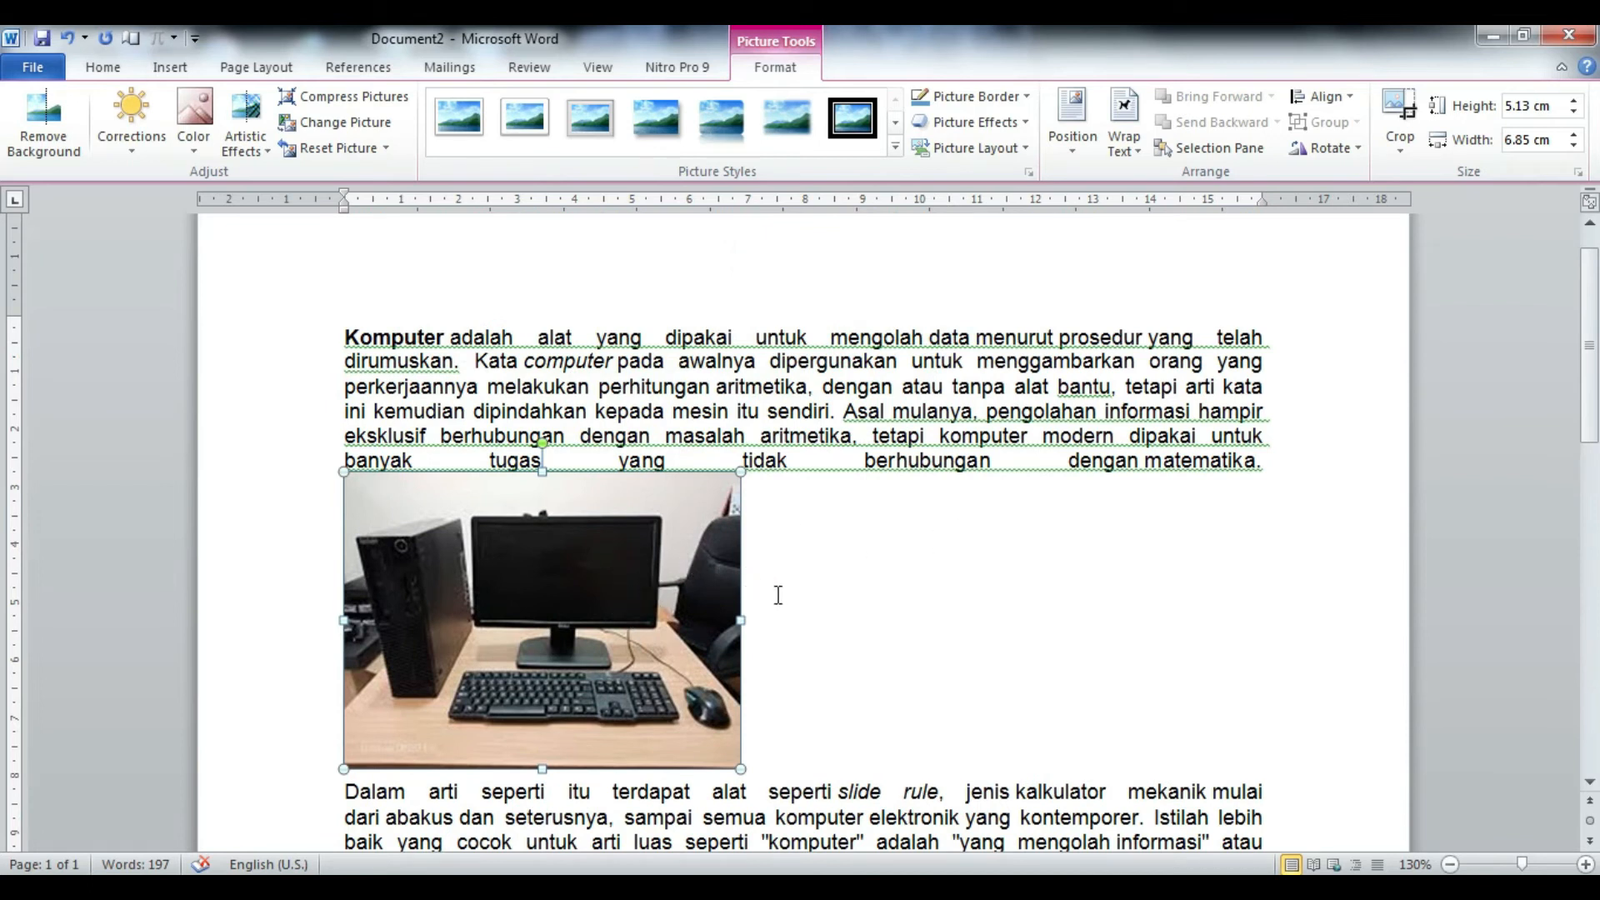
{"action": "scroll", "coordinate": [574, 552], "scroll_direction": "down", "scroll_amount": 1}
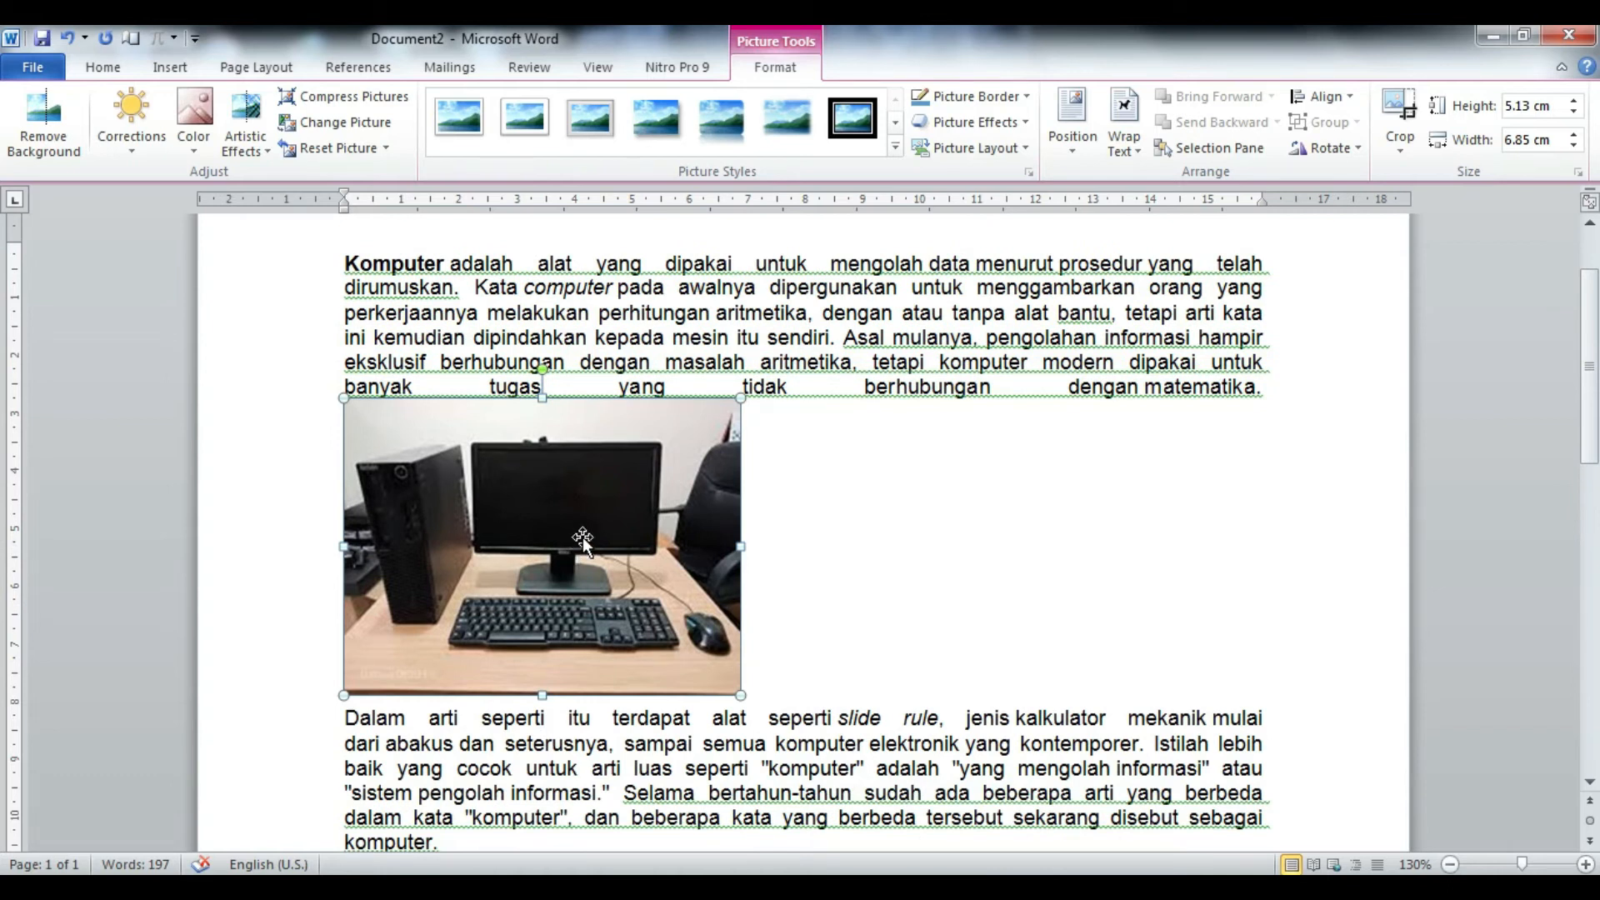
{"action": "scroll", "coordinate": [763, 614], "scroll_direction": "down", "scroll_amount": 1}
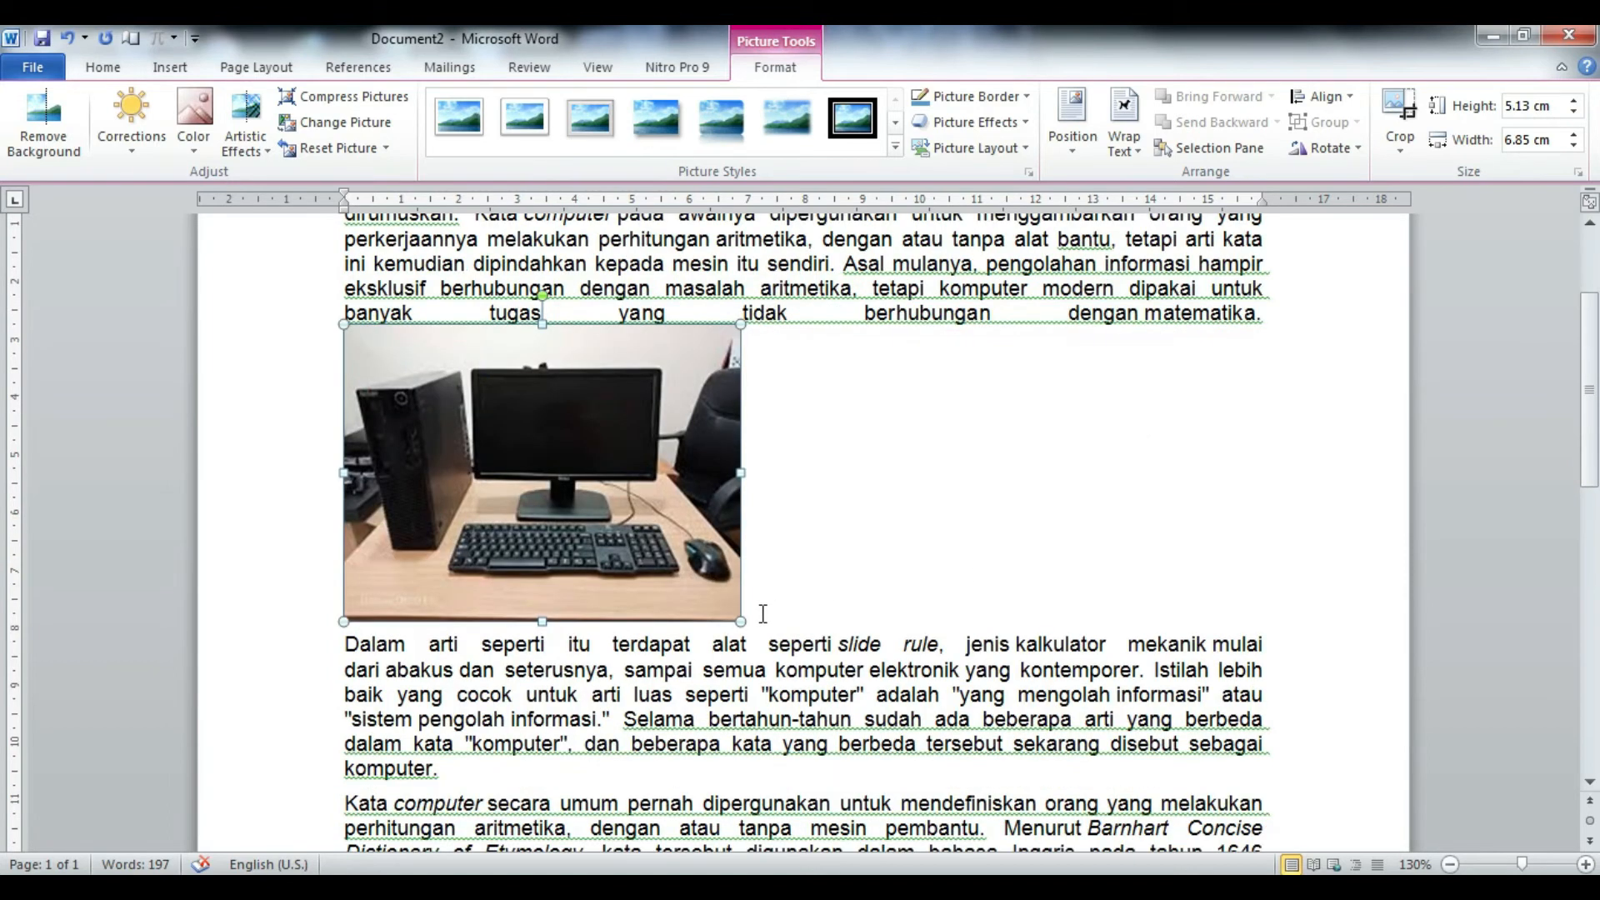
{"action": "scroll", "coordinate": [763, 614], "scroll_direction": "up", "scroll_amount": 3}
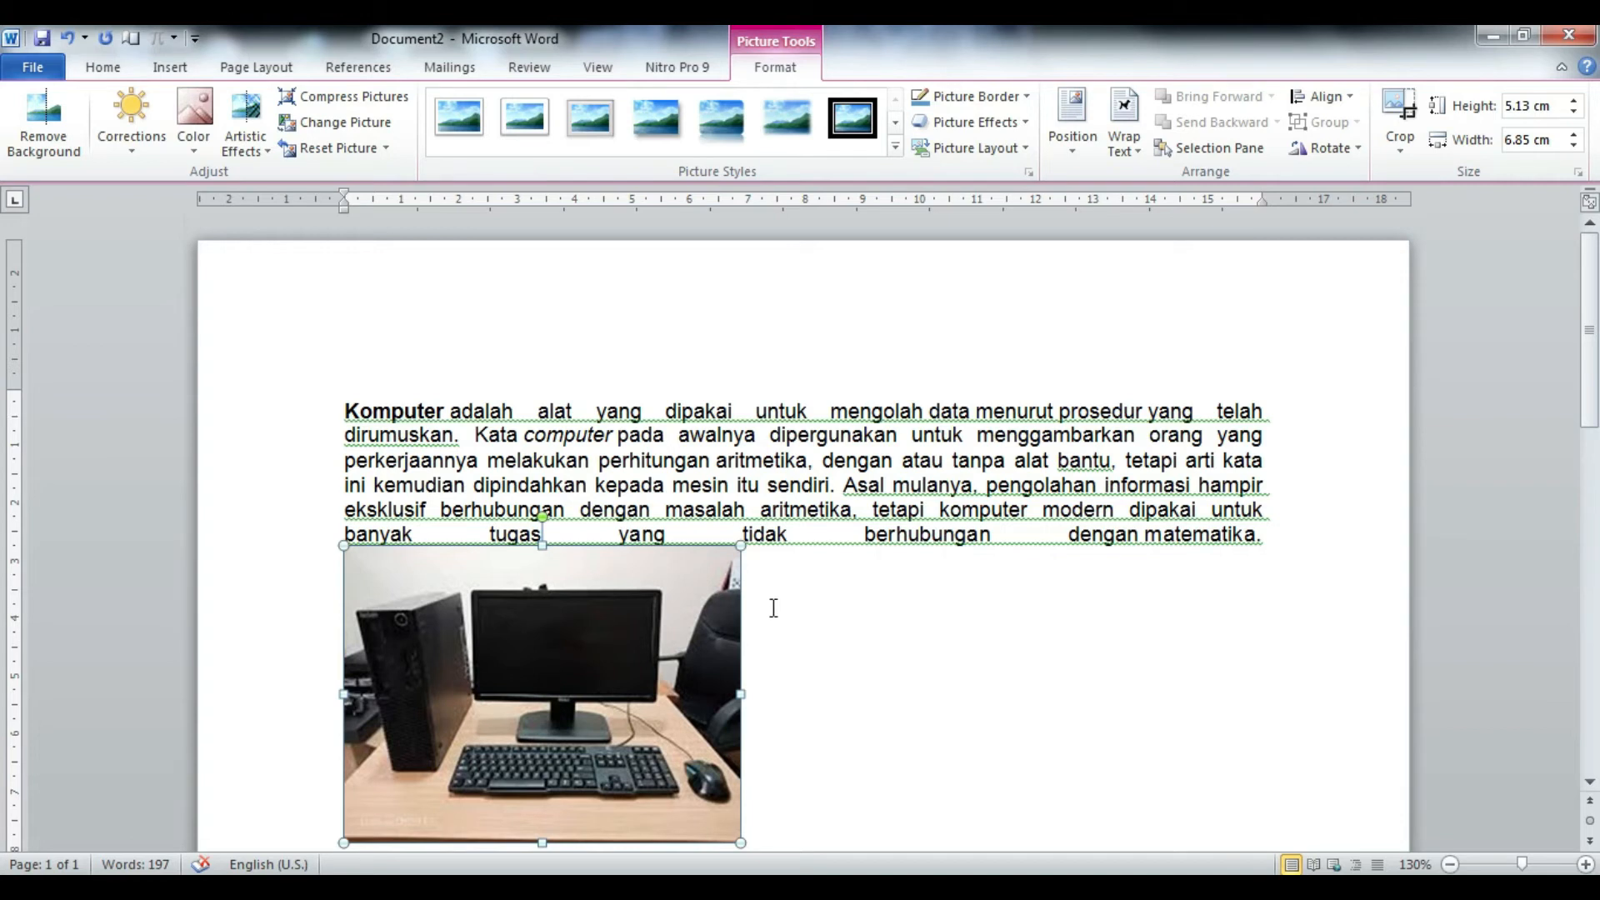
{"action": "scroll", "coordinate": [740, 674], "scroll_direction": "down", "scroll_amount": 3}
{"action": "scroll", "coordinate": [736, 675], "scroll_direction": "up", "scroll_amount": 3}
{"action": "scroll", "coordinate": [736, 676], "scroll_direction": "down", "scroll_amount": 3}
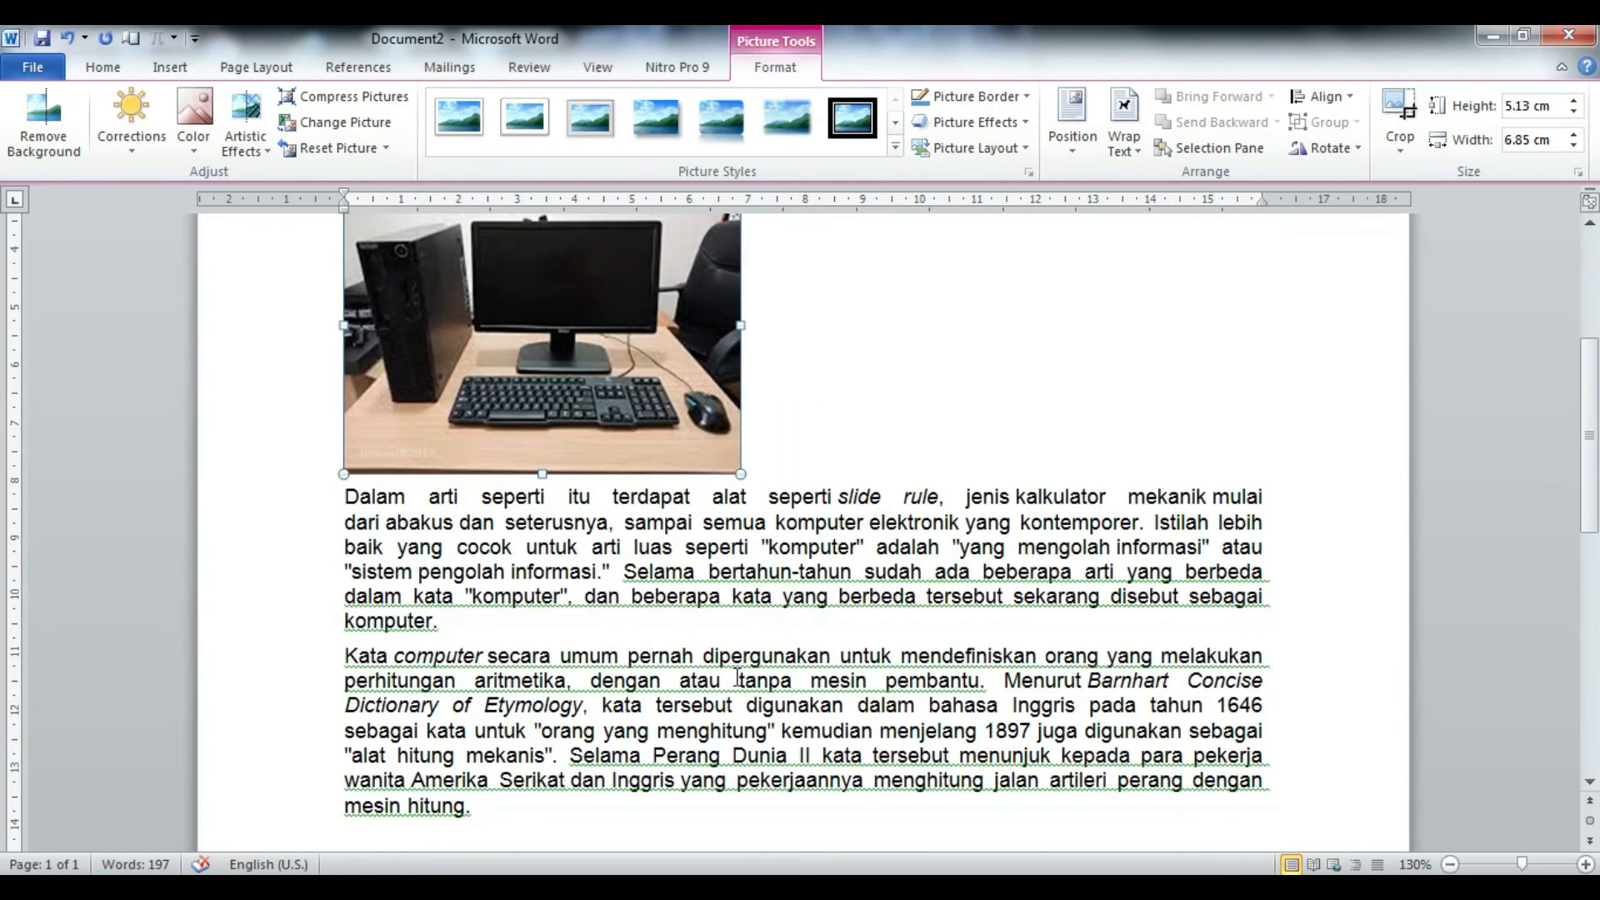
{"action": "scroll", "coordinate": [737, 677], "scroll_direction": "up", "scroll_amount": 2}
{"action": "scroll", "coordinate": [500, 630], "scroll_direction": "down", "scroll_amount": 1}
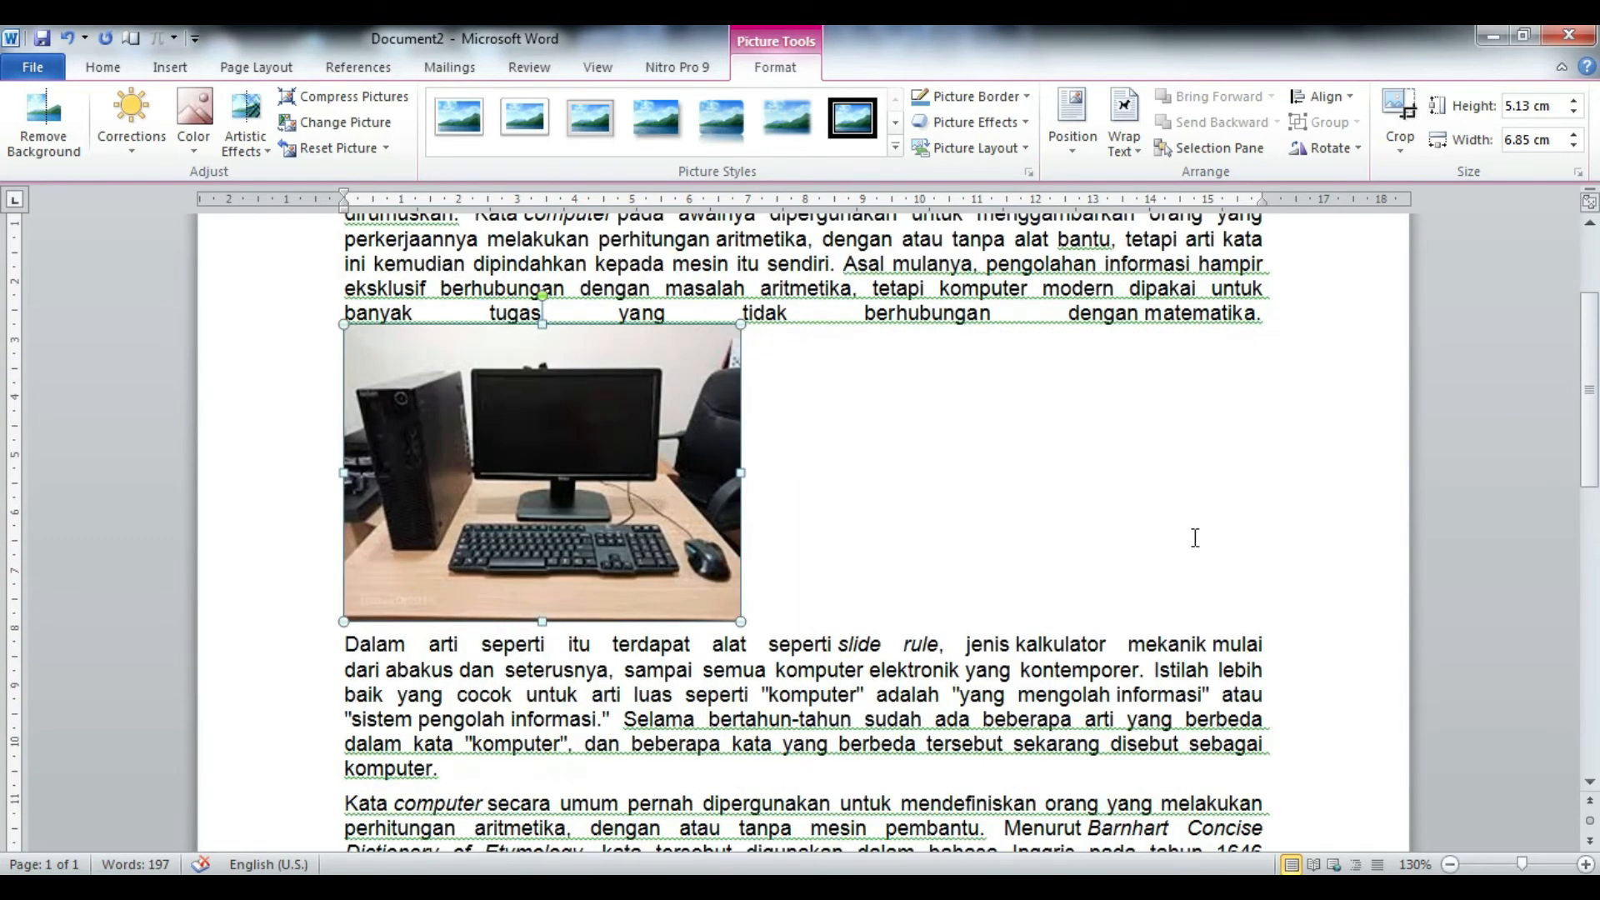
{"action": "scroll", "coordinate": [275, 677], "scroll_direction": "down", "scroll_amount": 2}
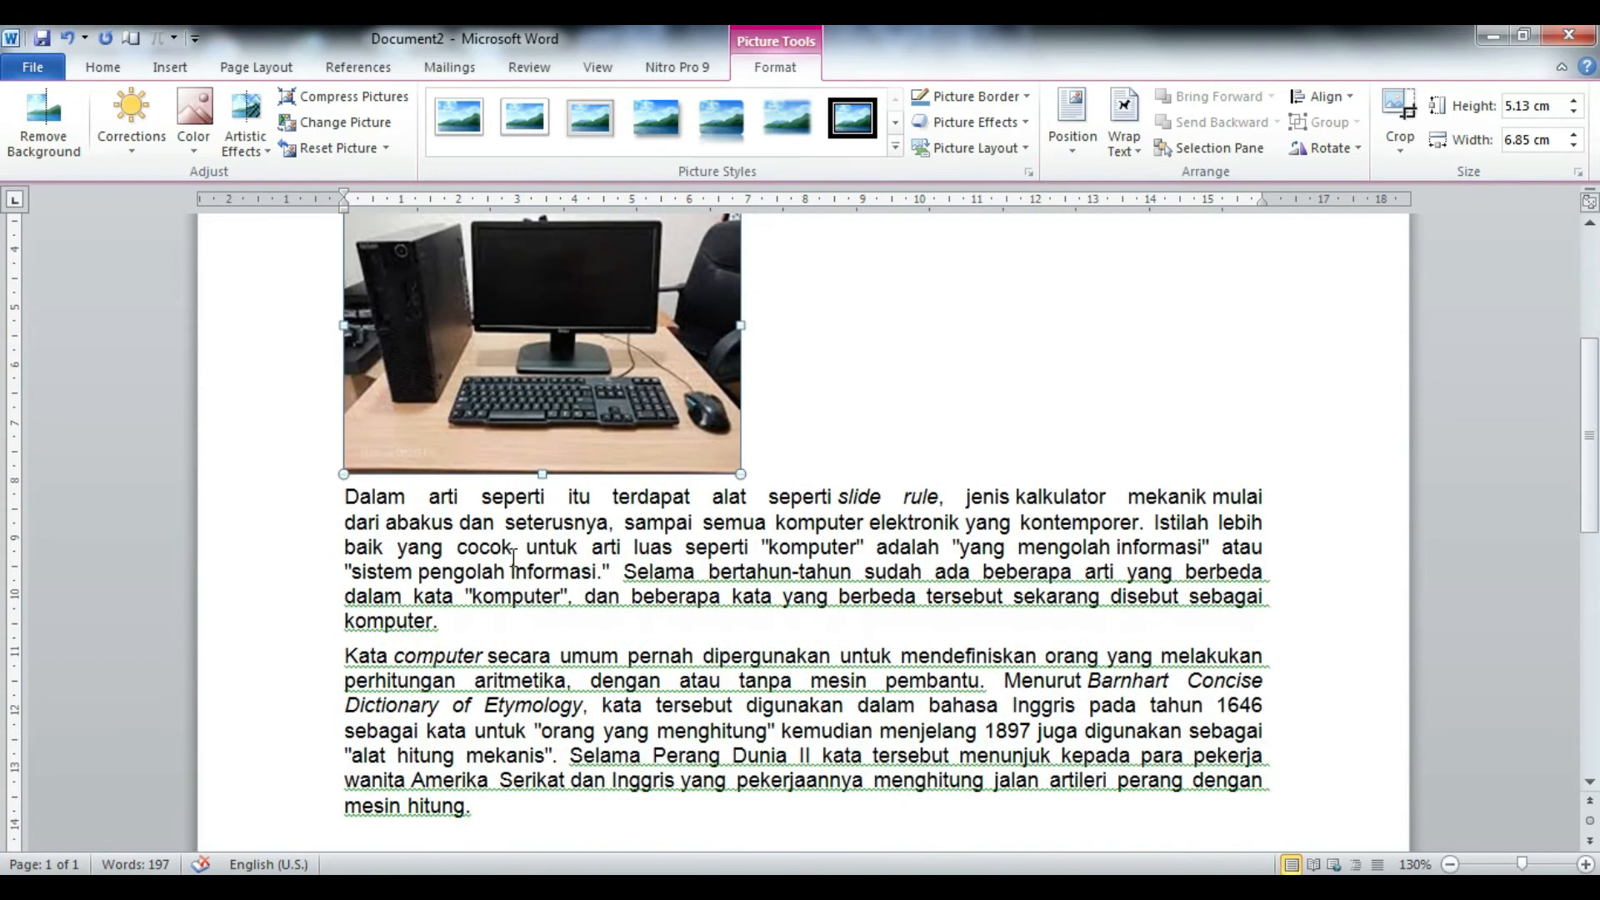
{"action": "scroll", "coordinate": [607, 510], "scroll_direction": "up", "scroll_amount": 2}
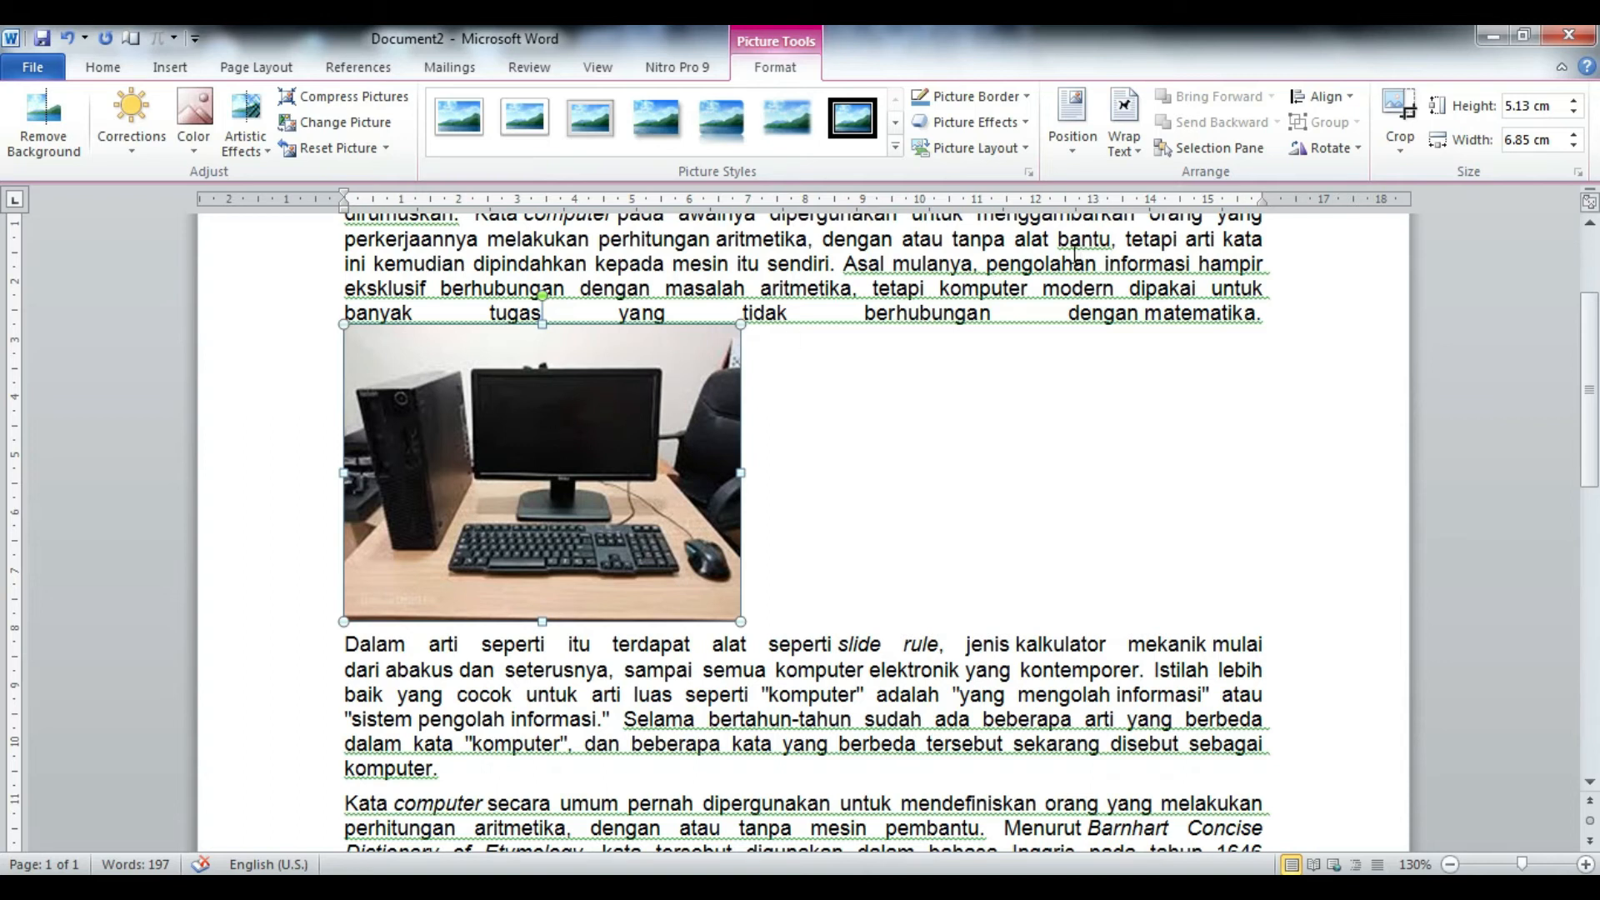
Step: Try moving the inline computer picture to various spots around the first and second paragraphs
{"action": "left_click", "coordinate": [1141, 150]}
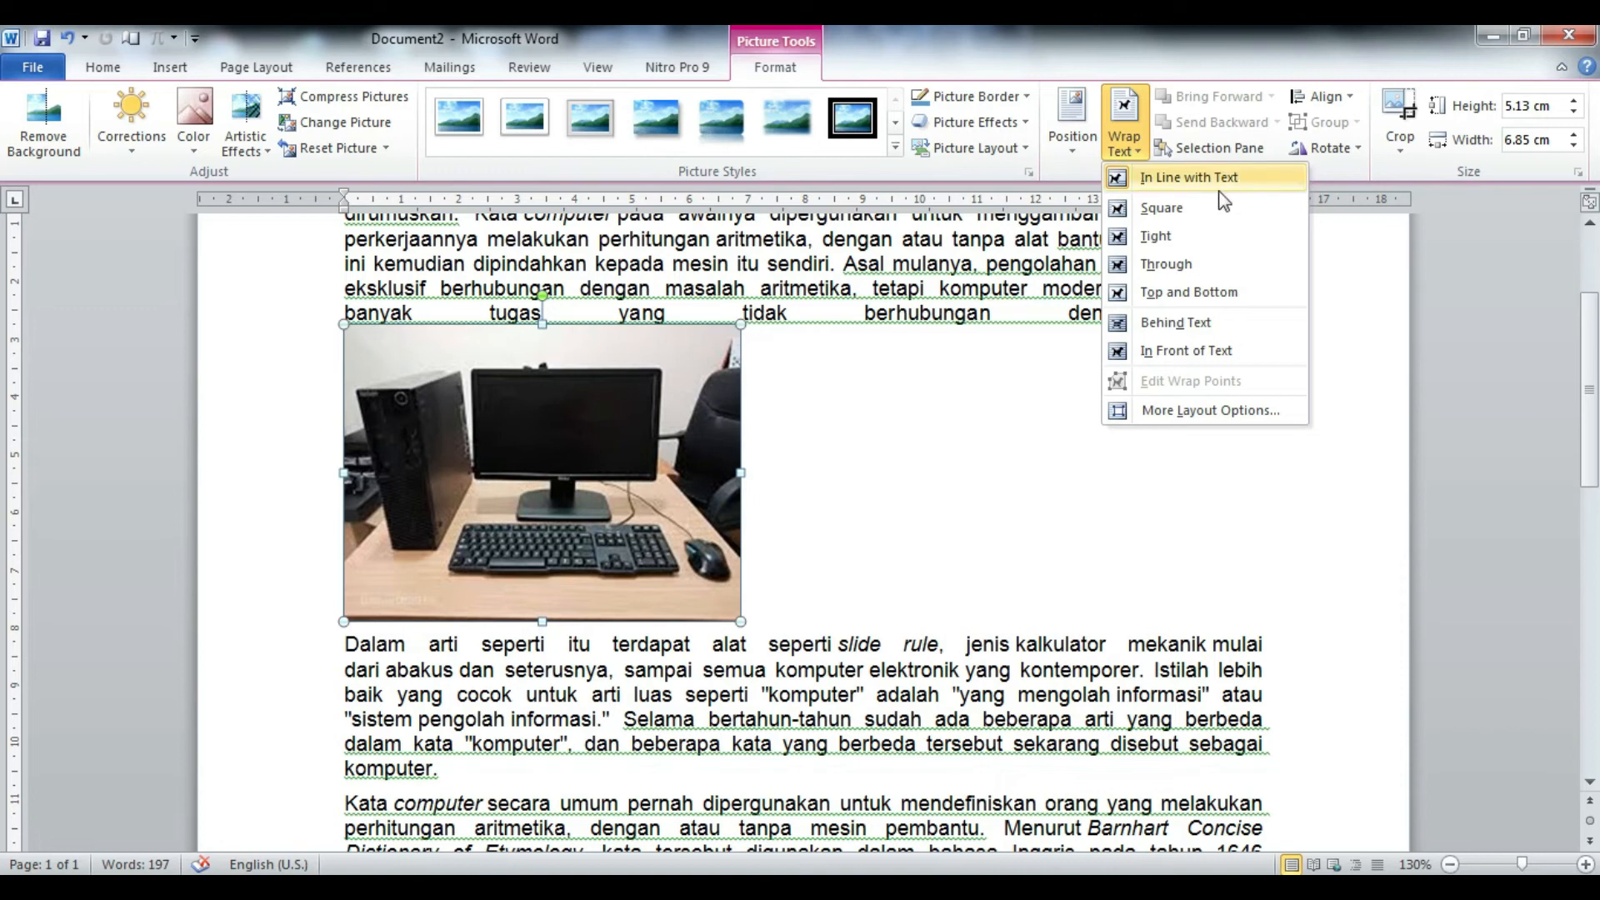
{"action": "left_click", "coordinate": [663, 454]}
{"action": "left_click_drag", "start_coordinate": [634, 442], "coordinate": [990, 430]}
{"action": "left_click", "coordinate": [648, 459]}
{"action": "left_click_drag", "start_coordinate": [647, 477], "coordinate": [597, 635]}
{"action": "left_click_drag", "start_coordinate": [600, 519], "coordinate": [582, 621]}
{"action": "left_click_drag", "start_coordinate": [657, 504], "coordinate": [821, 597]}
{"action": "left_click_drag", "start_coordinate": [806, 552], "coordinate": [1216, 478]}
{"action": "left_click_drag", "start_coordinate": [1057, 482], "coordinate": [683, 461]}
{"action": "left_click_drag", "start_coordinate": [871, 434], "coordinate": [533, 410]}
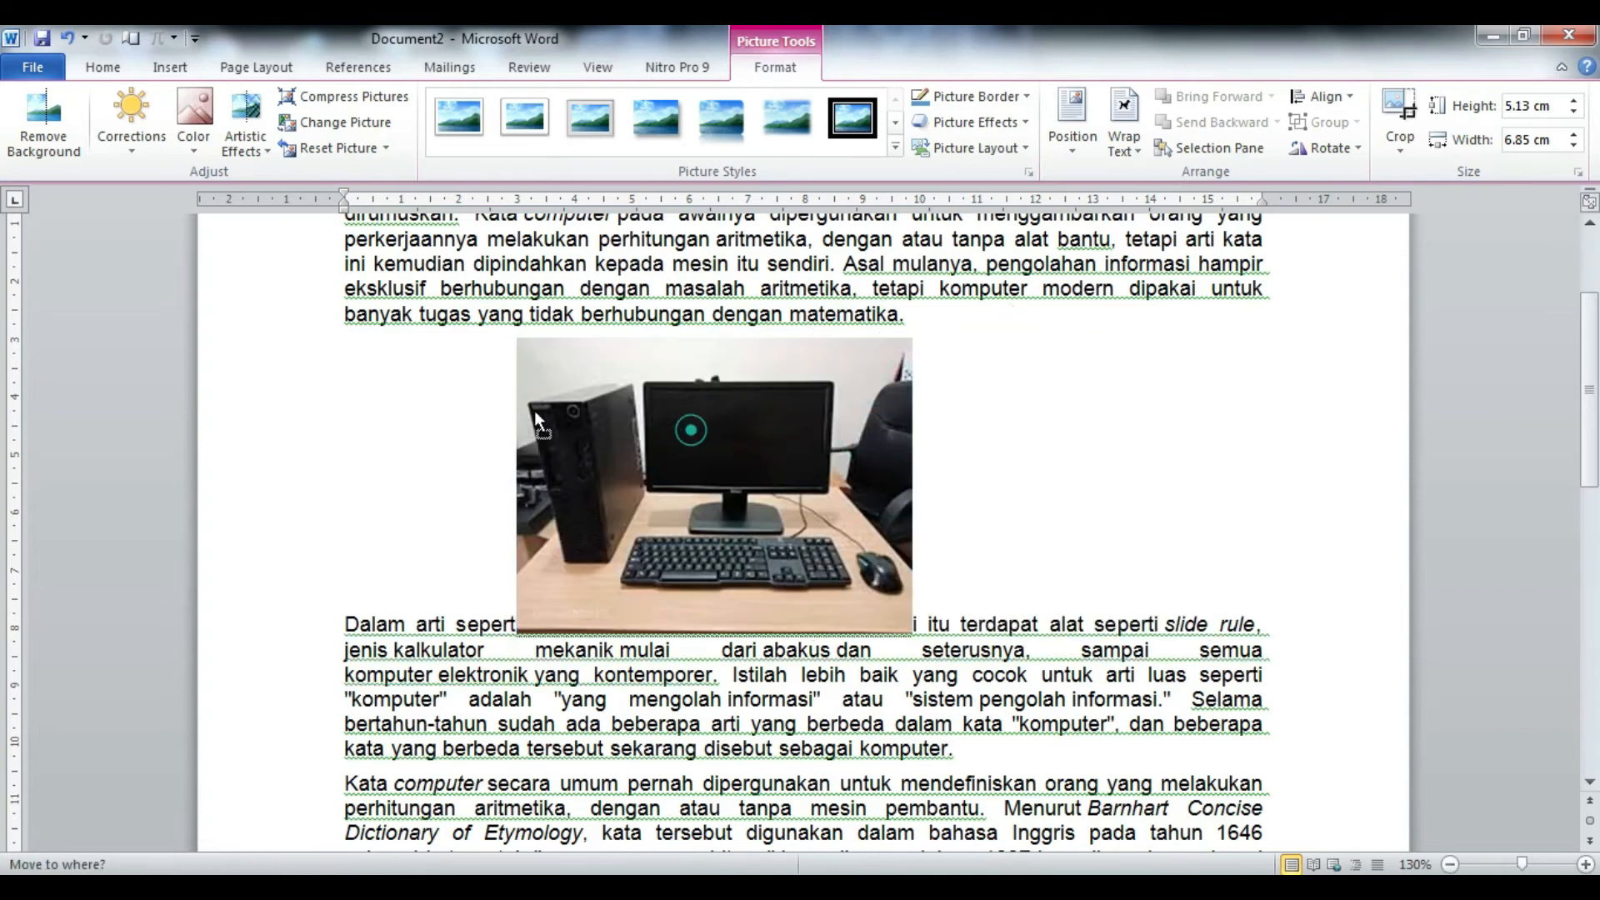
{"action": "left_click_drag", "start_coordinate": [713, 448], "coordinate": [402, 442]}
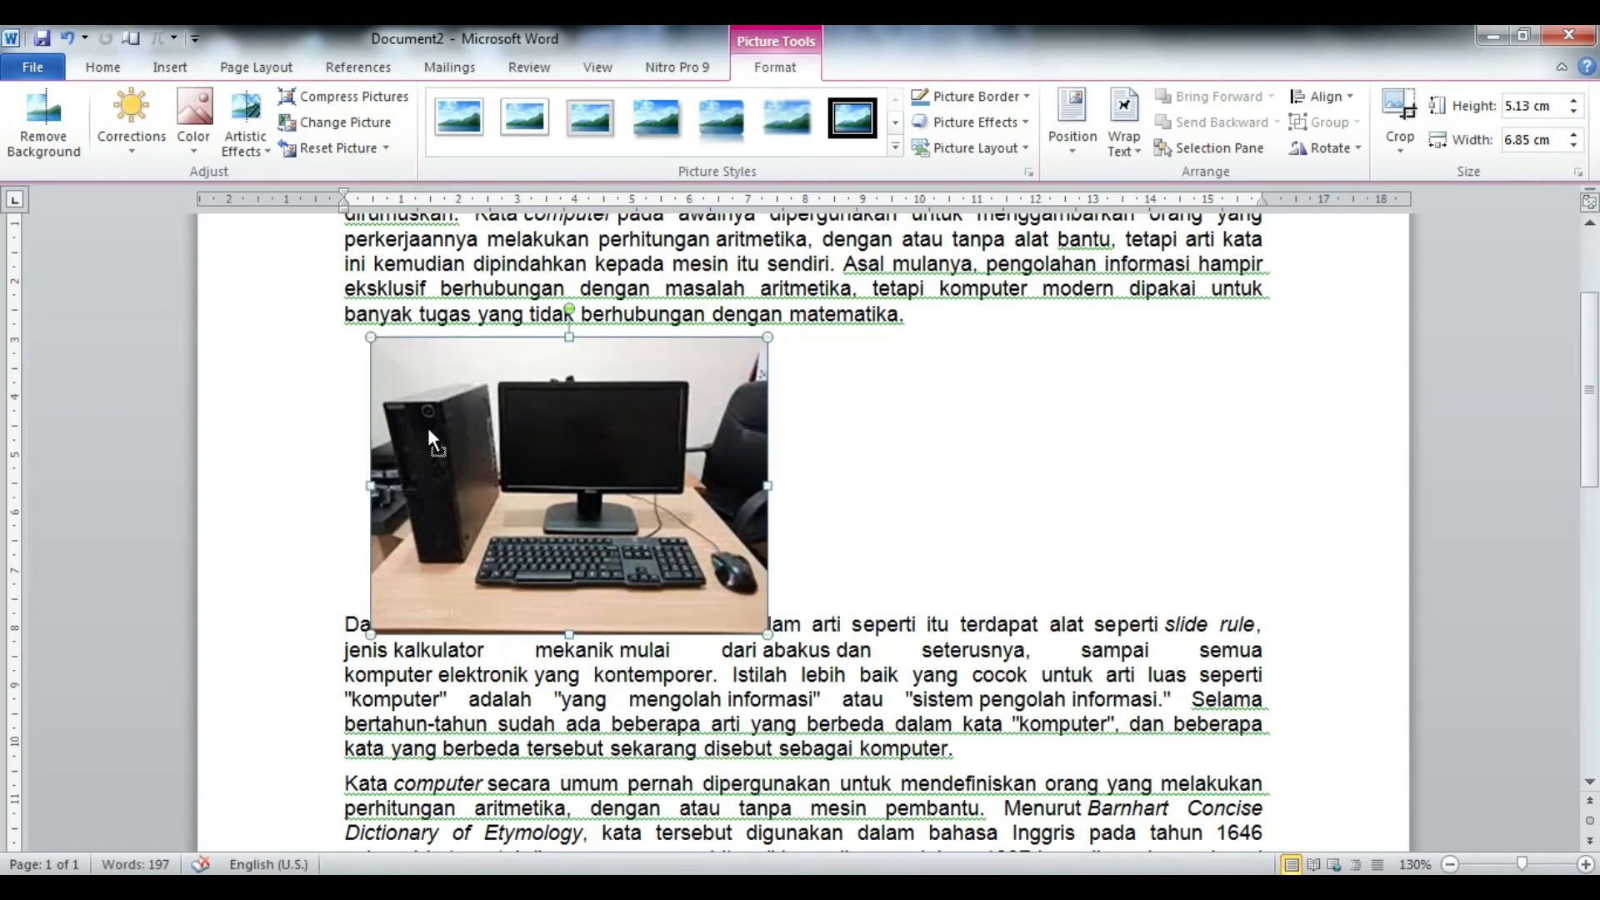
Step: Undo the picture moves back to its original place after the first paragraph
{"action": "key", "text": "ctrl+z"}
{"action": "key", "text": "ctrl+z"}
{"action": "key", "text": "ctrl+z"}
{"action": "key", "text": "ctrl+z"}
{"action": "key", "text": "ctrl+z"}
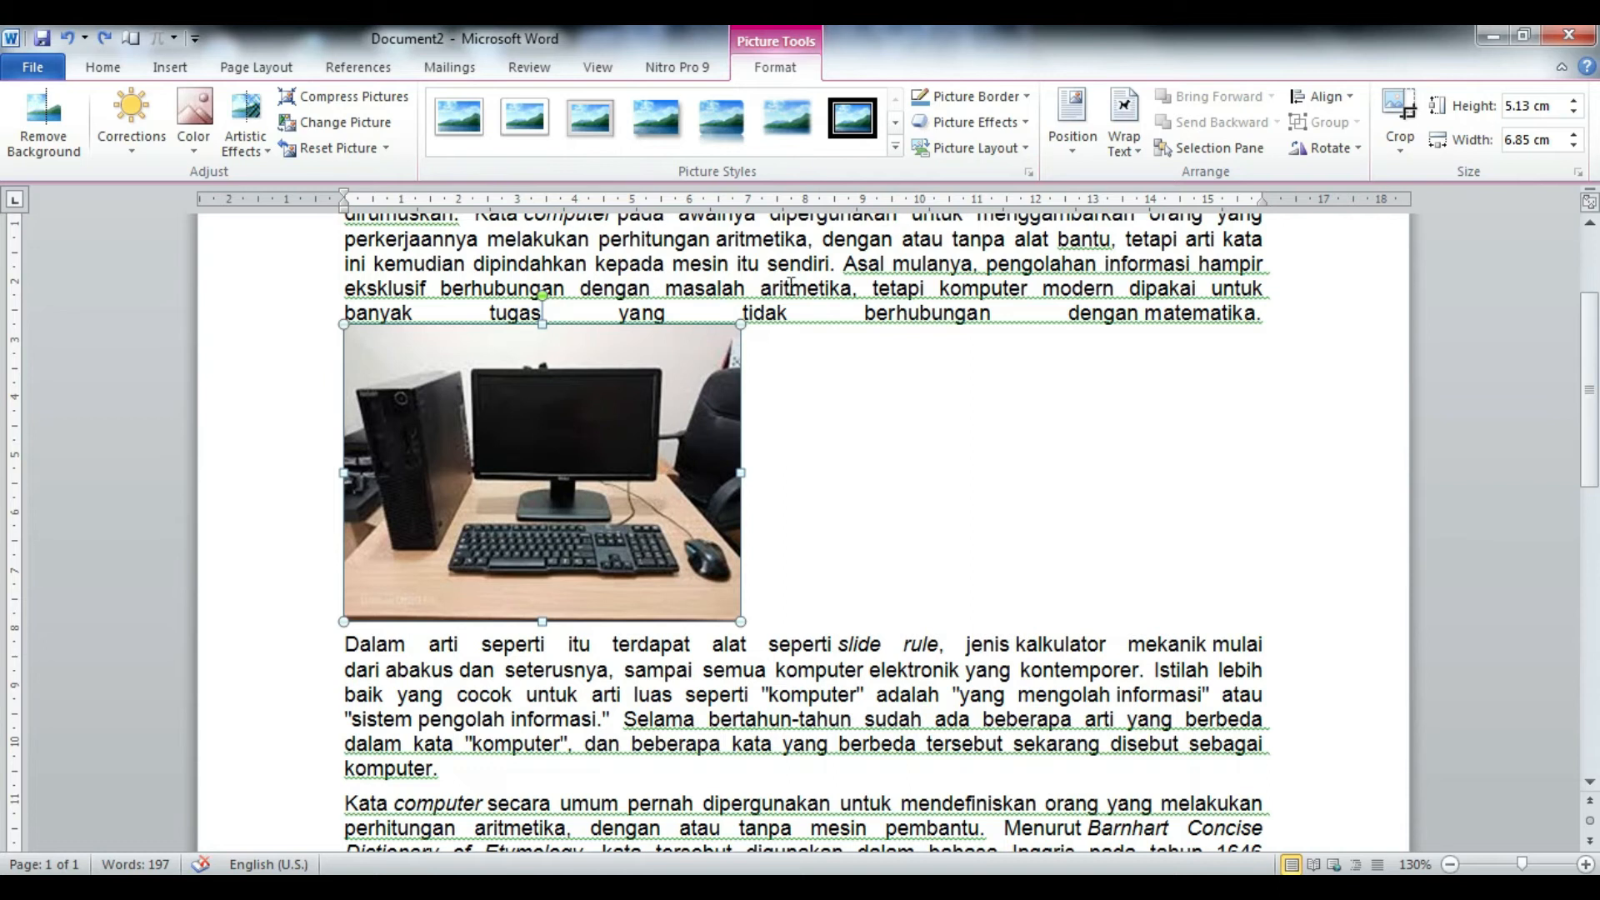
Step: Set the computer picture's text wrapping to In Line with Text
{"action": "left_click", "coordinate": [1124, 134]}
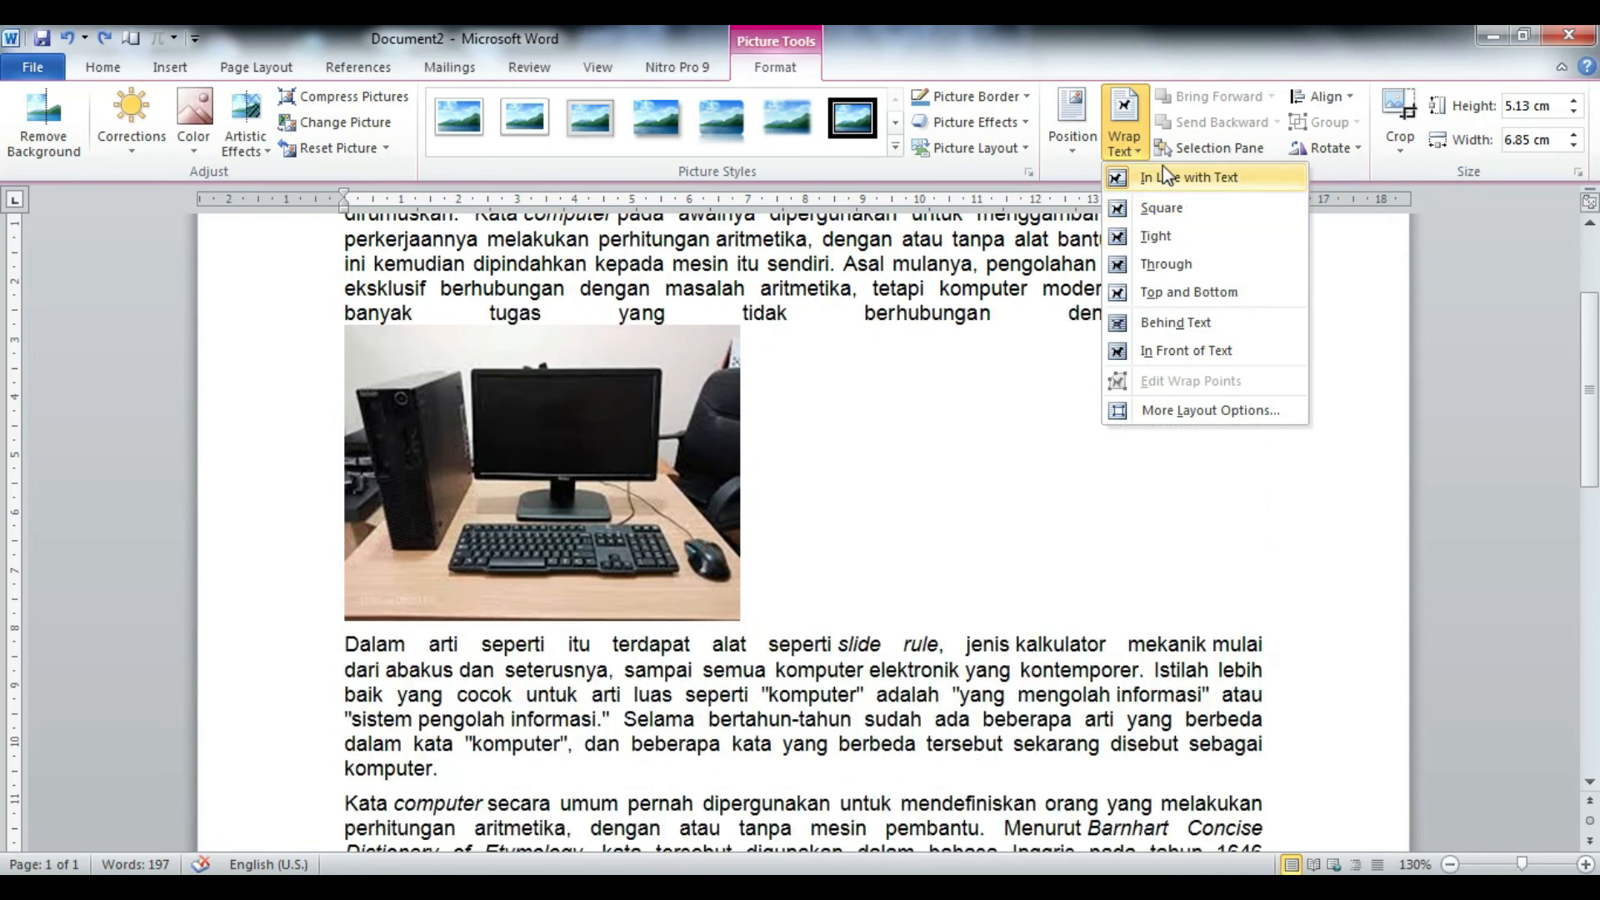
{"action": "left_click", "coordinate": [1167, 178]}
{"action": "left_click", "coordinate": [1140, 148]}
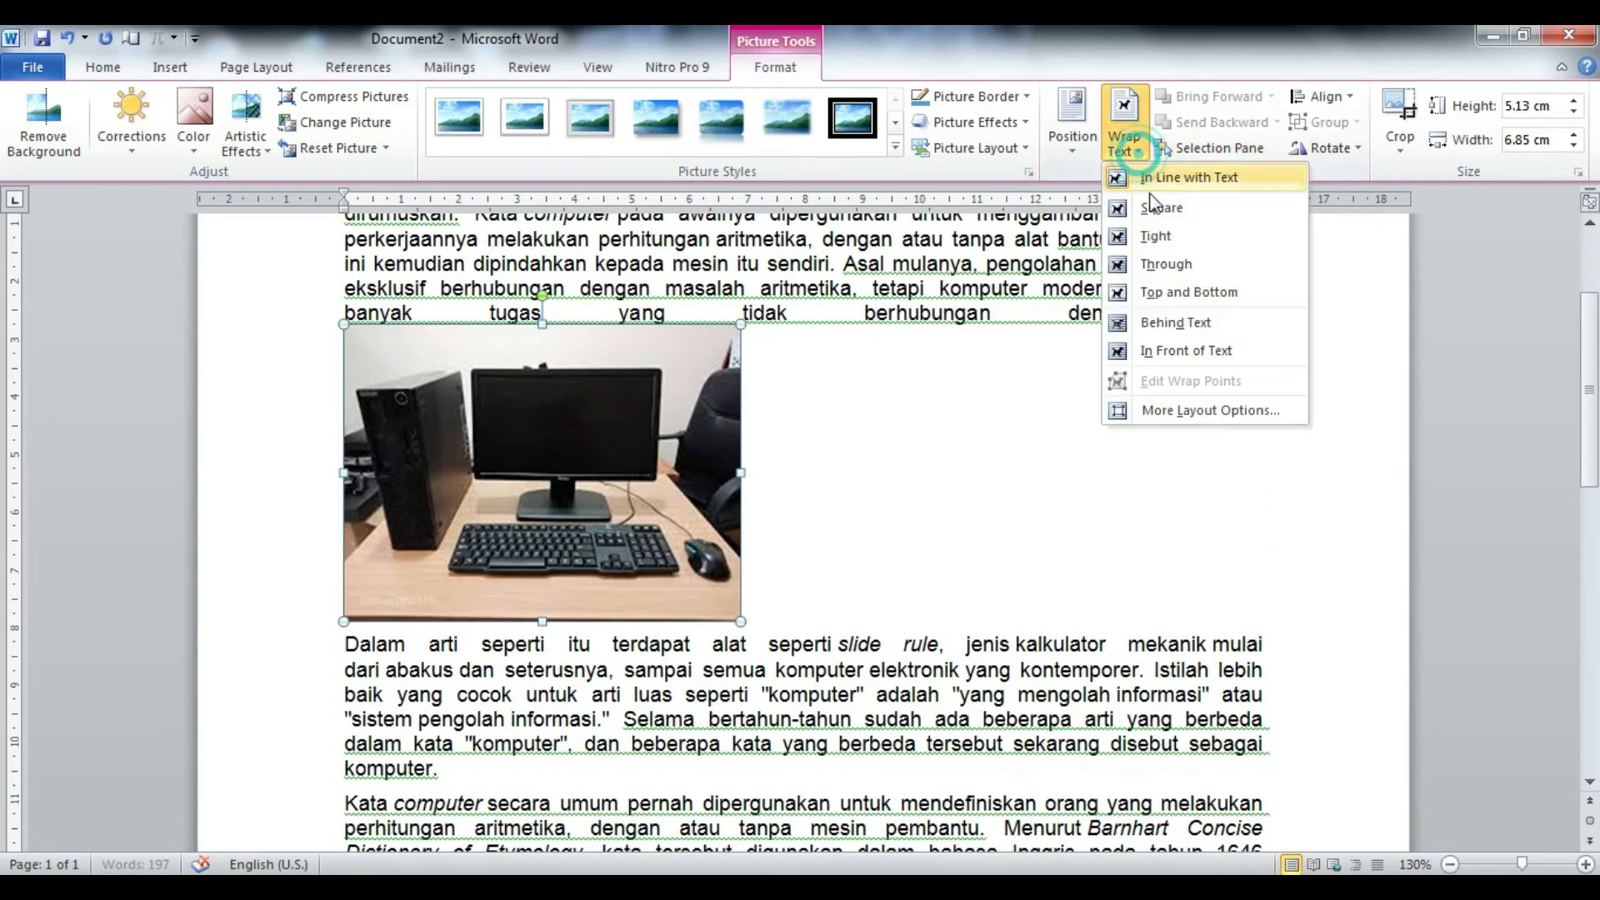
{"action": "left_click", "coordinate": [1152, 175]}
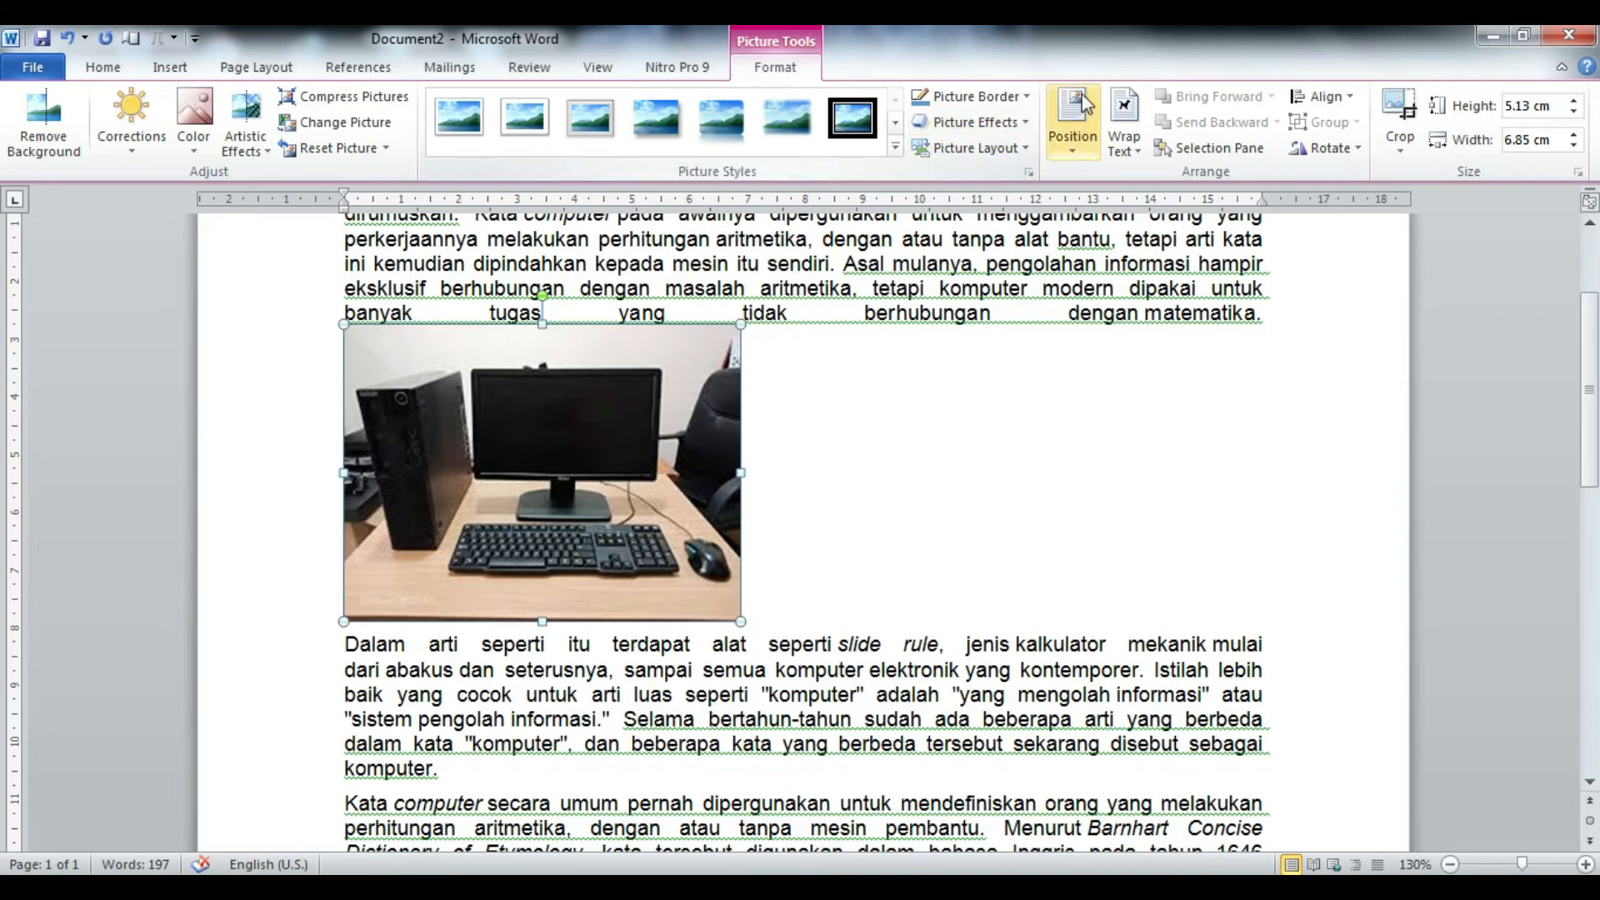
Step: Apply Square text wrapping to the computer picture and move it slightly up beside the last three lines of the first paragraph
{"action": "left_click", "coordinate": [1140, 148]}
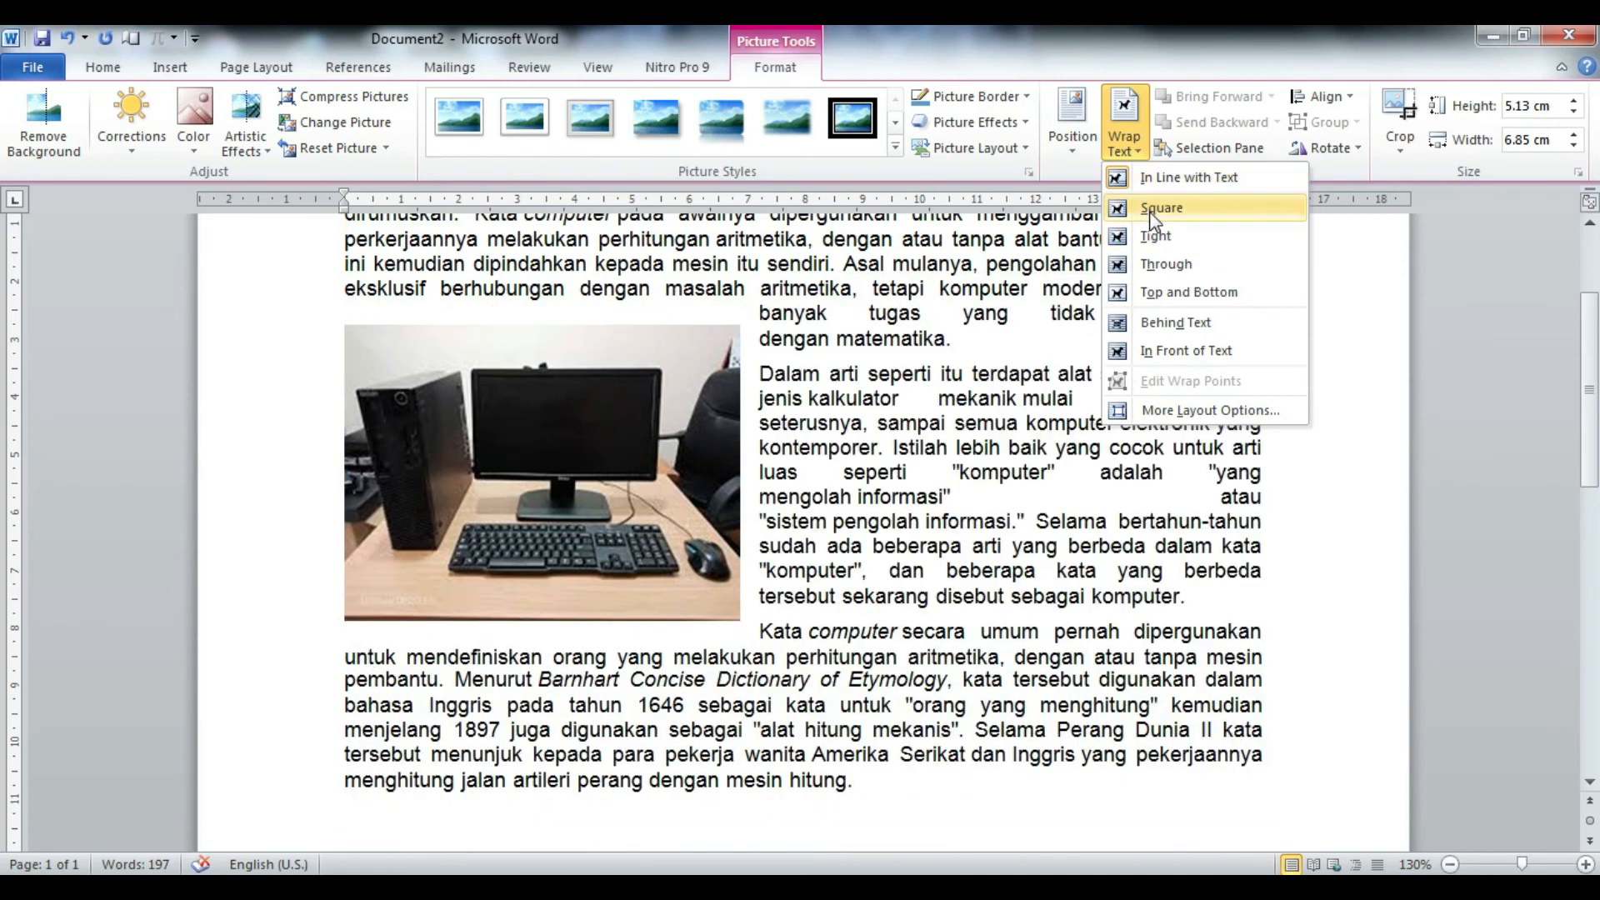
{"action": "left_click", "coordinate": [1153, 215]}
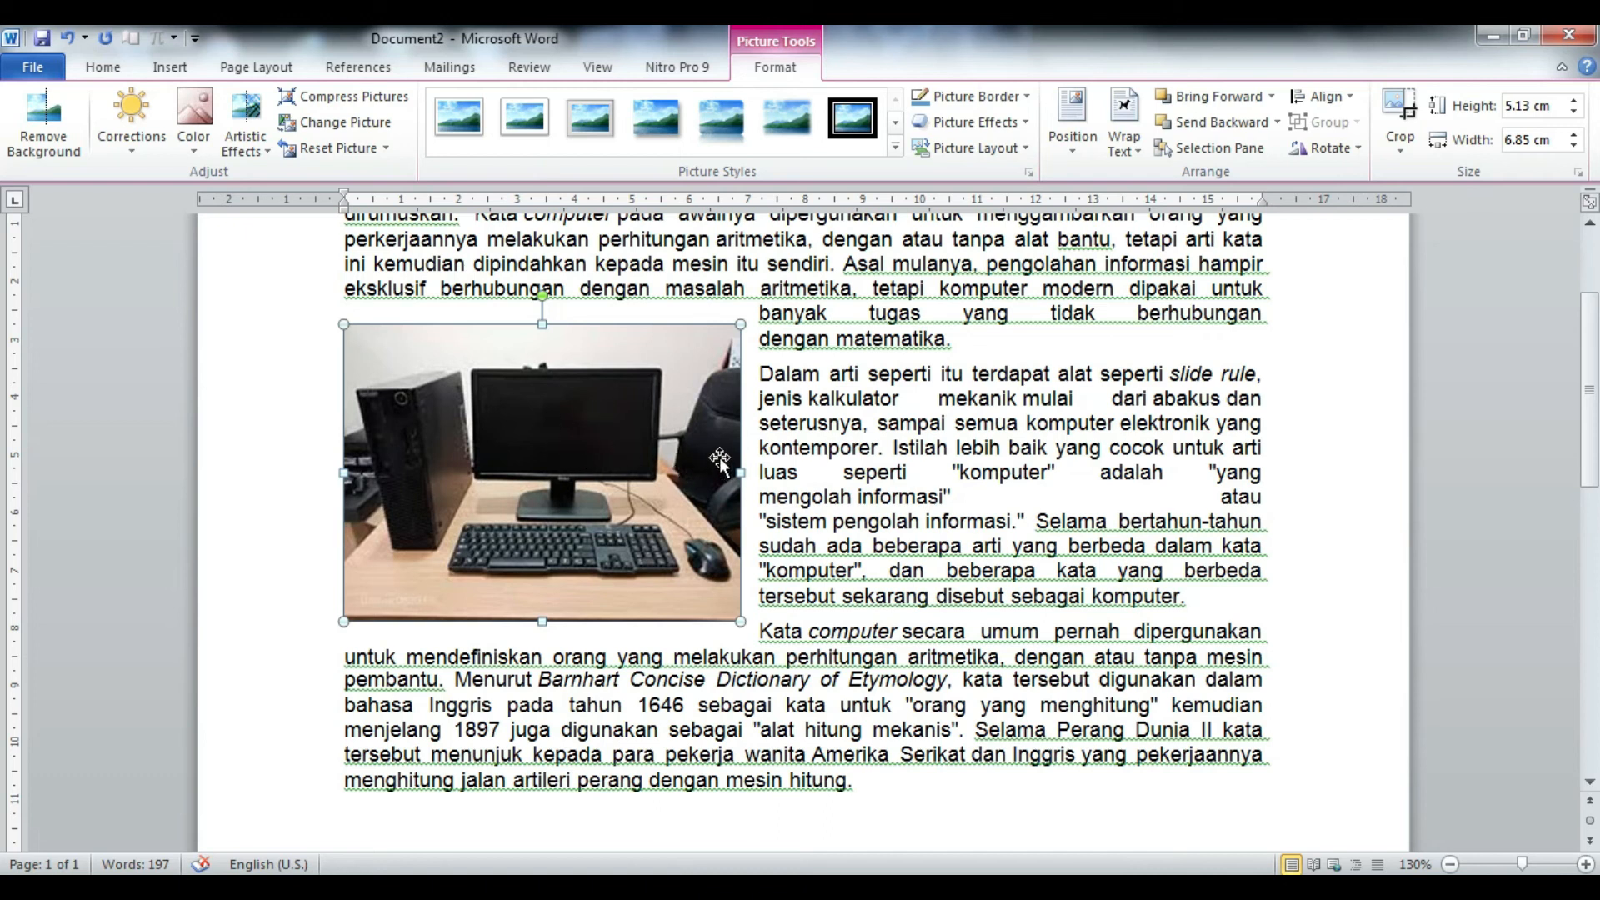
{"action": "left_click_drag", "start_coordinate": [638, 491], "coordinate": [631, 398]}
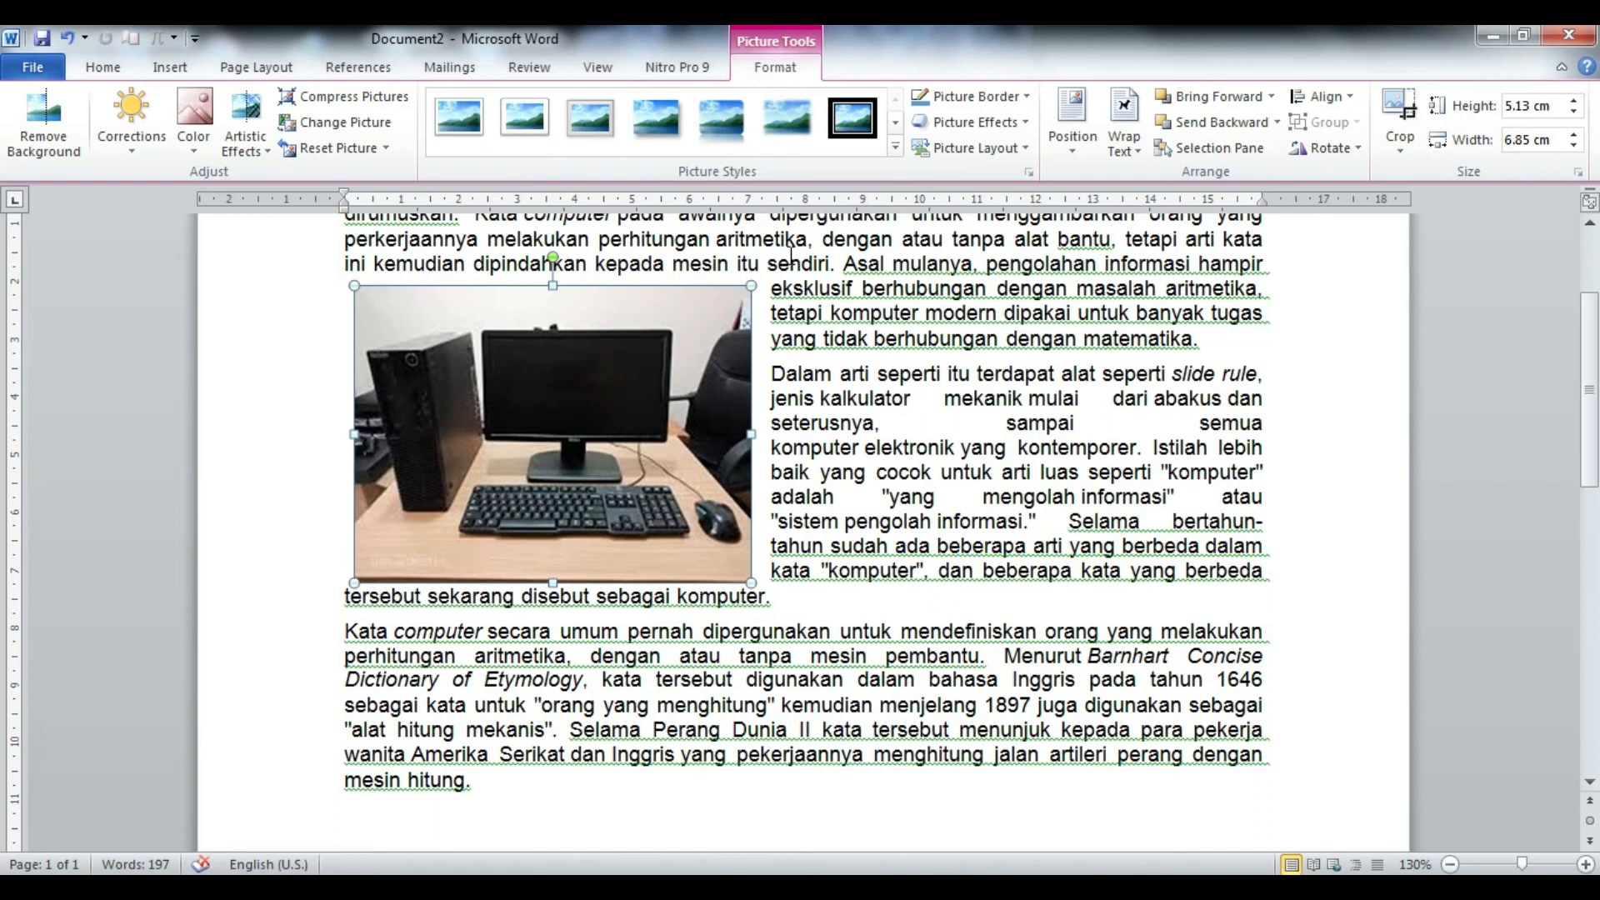
Step: Try Tight text wrapping on the computer picture, and switch it back to Square
{"action": "left_click", "coordinate": [1124, 129]}
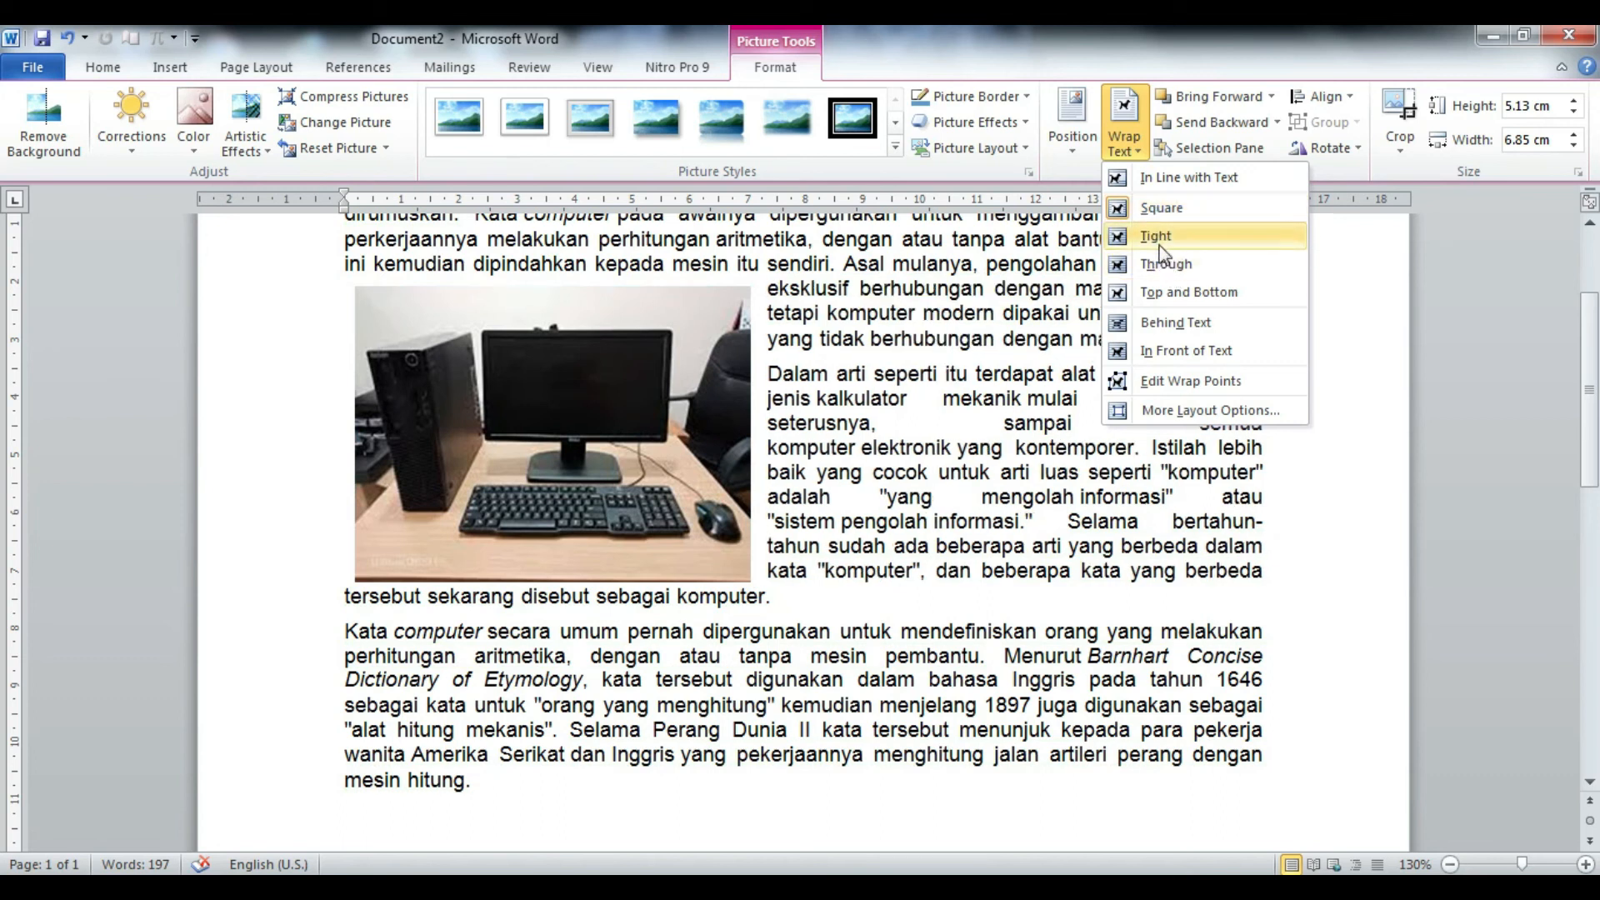
{"action": "left_click", "coordinate": [1158, 237]}
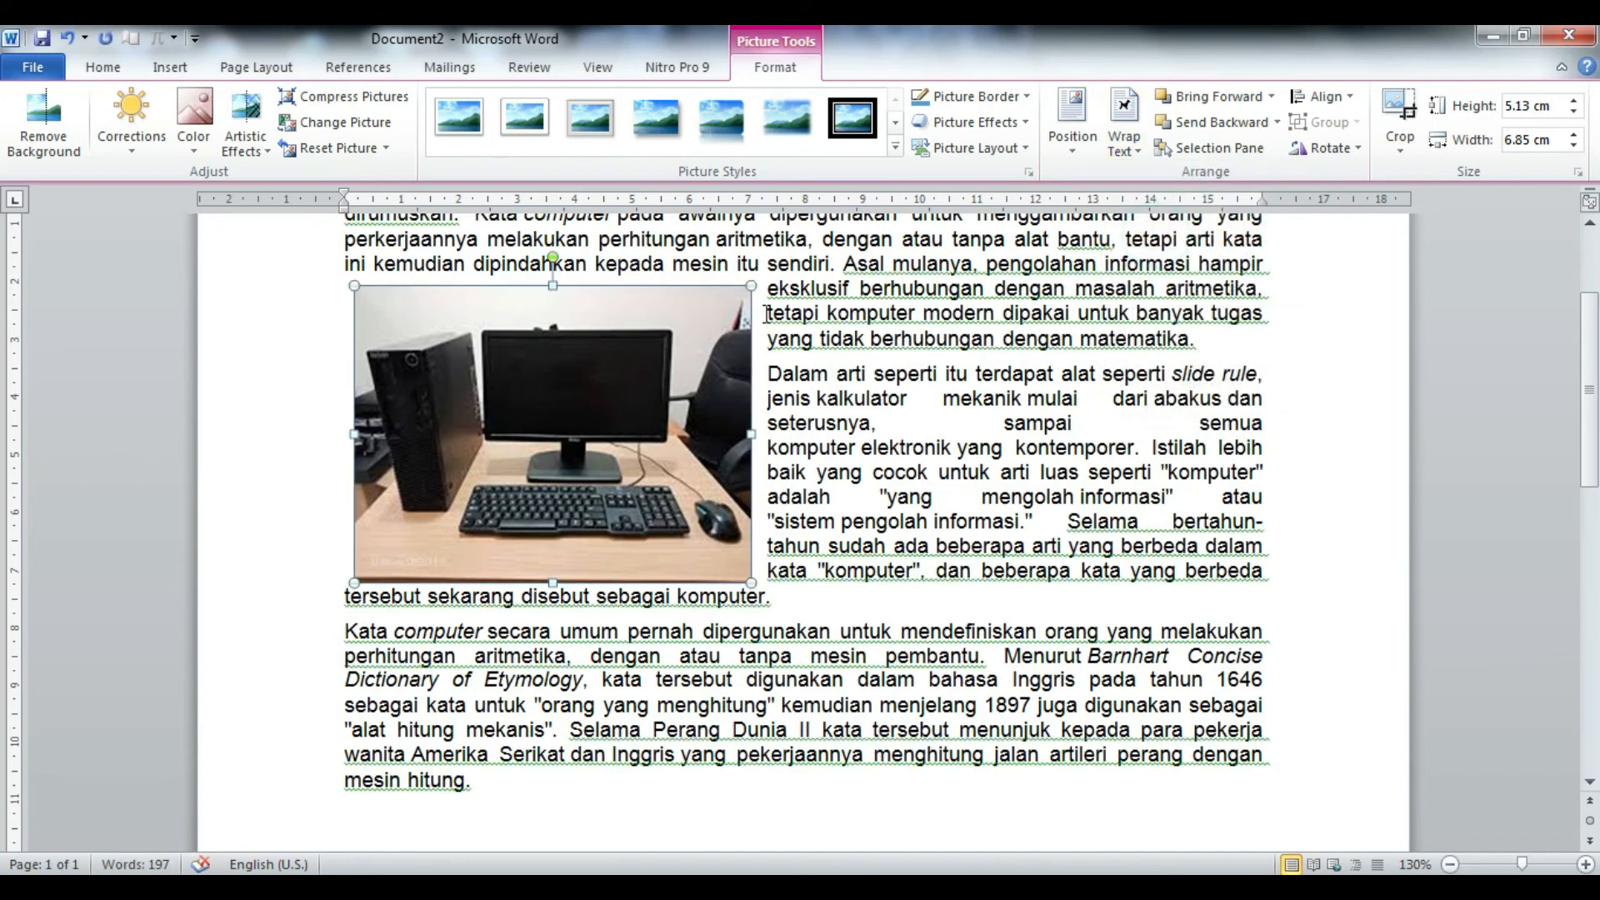
{"action": "left_click", "coordinate": [1124, 142]}
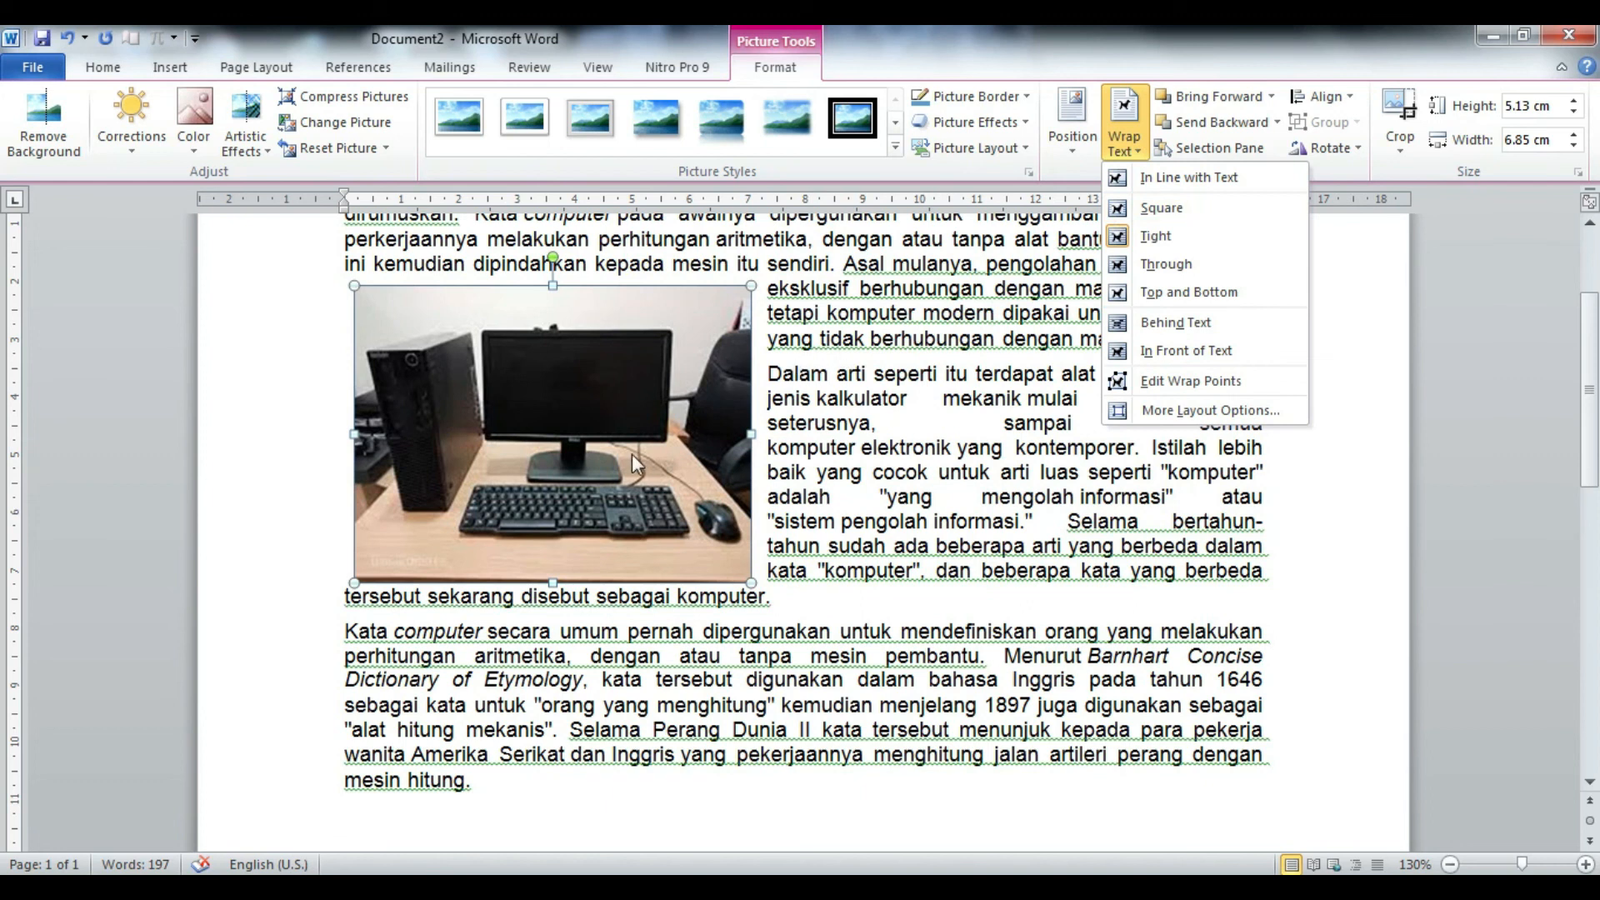
{"action": "left_click", "coordinate": [1146, 209]}
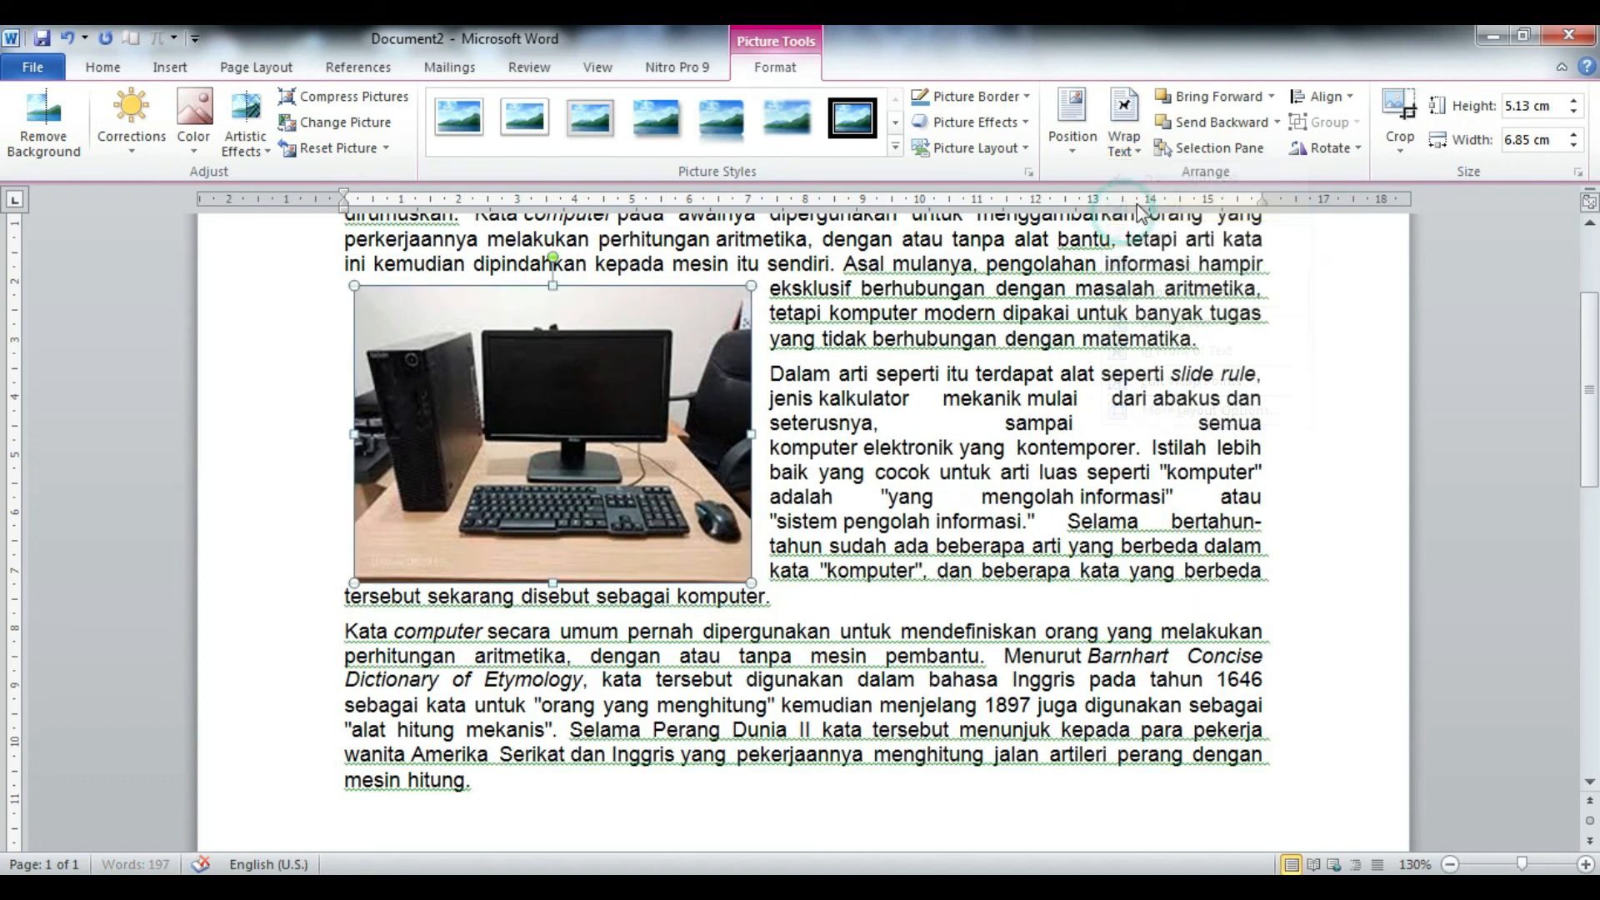
Step: Try Through text wrapping on the computer picture, and restore the Square wrapping
{"action": "left_click", "coordinate": [1126, 146]}
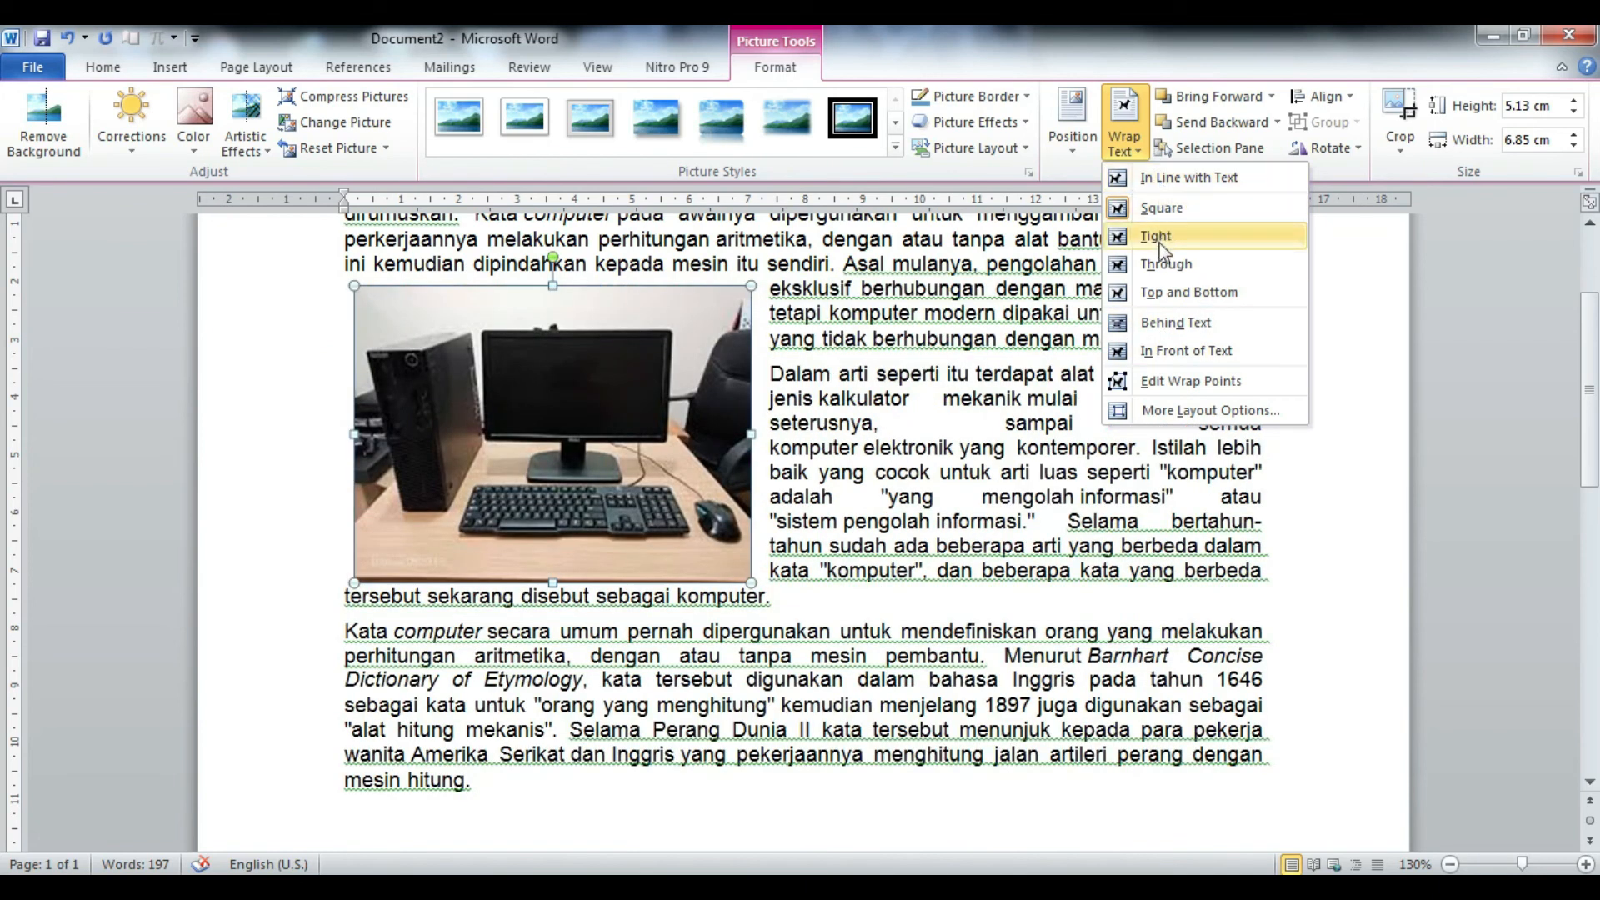
{"action": "left_click", "coordinate": [1167, 264]}
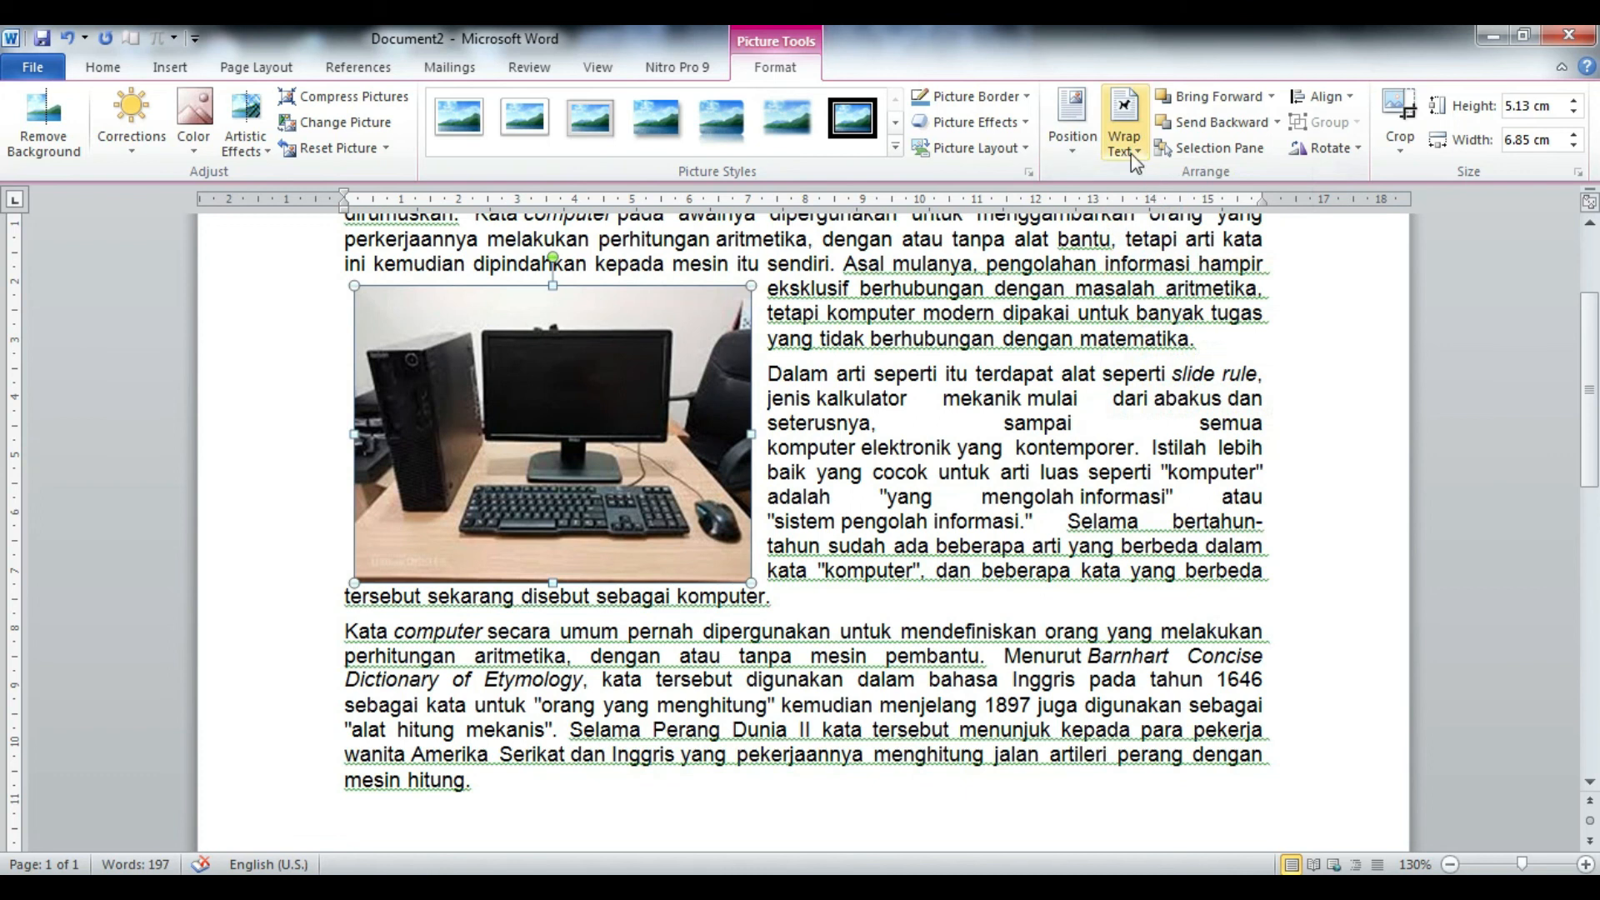
{"action": "left_click", "coordinate": [1131, 153]}
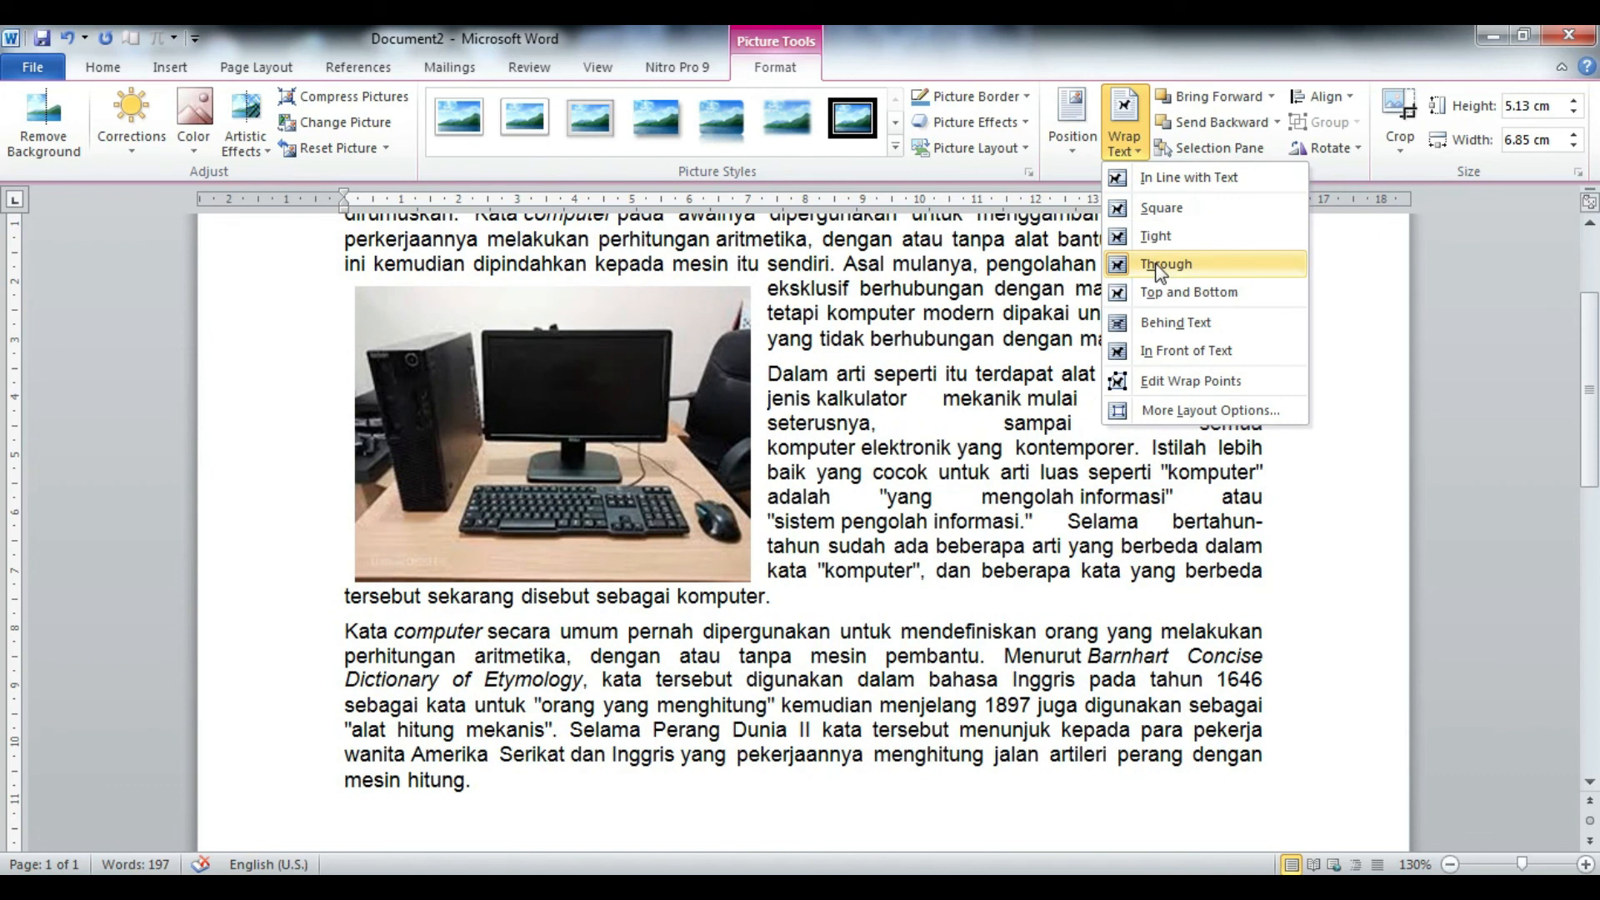
{"action": "left_click", "coordinate": [1161, 213]}
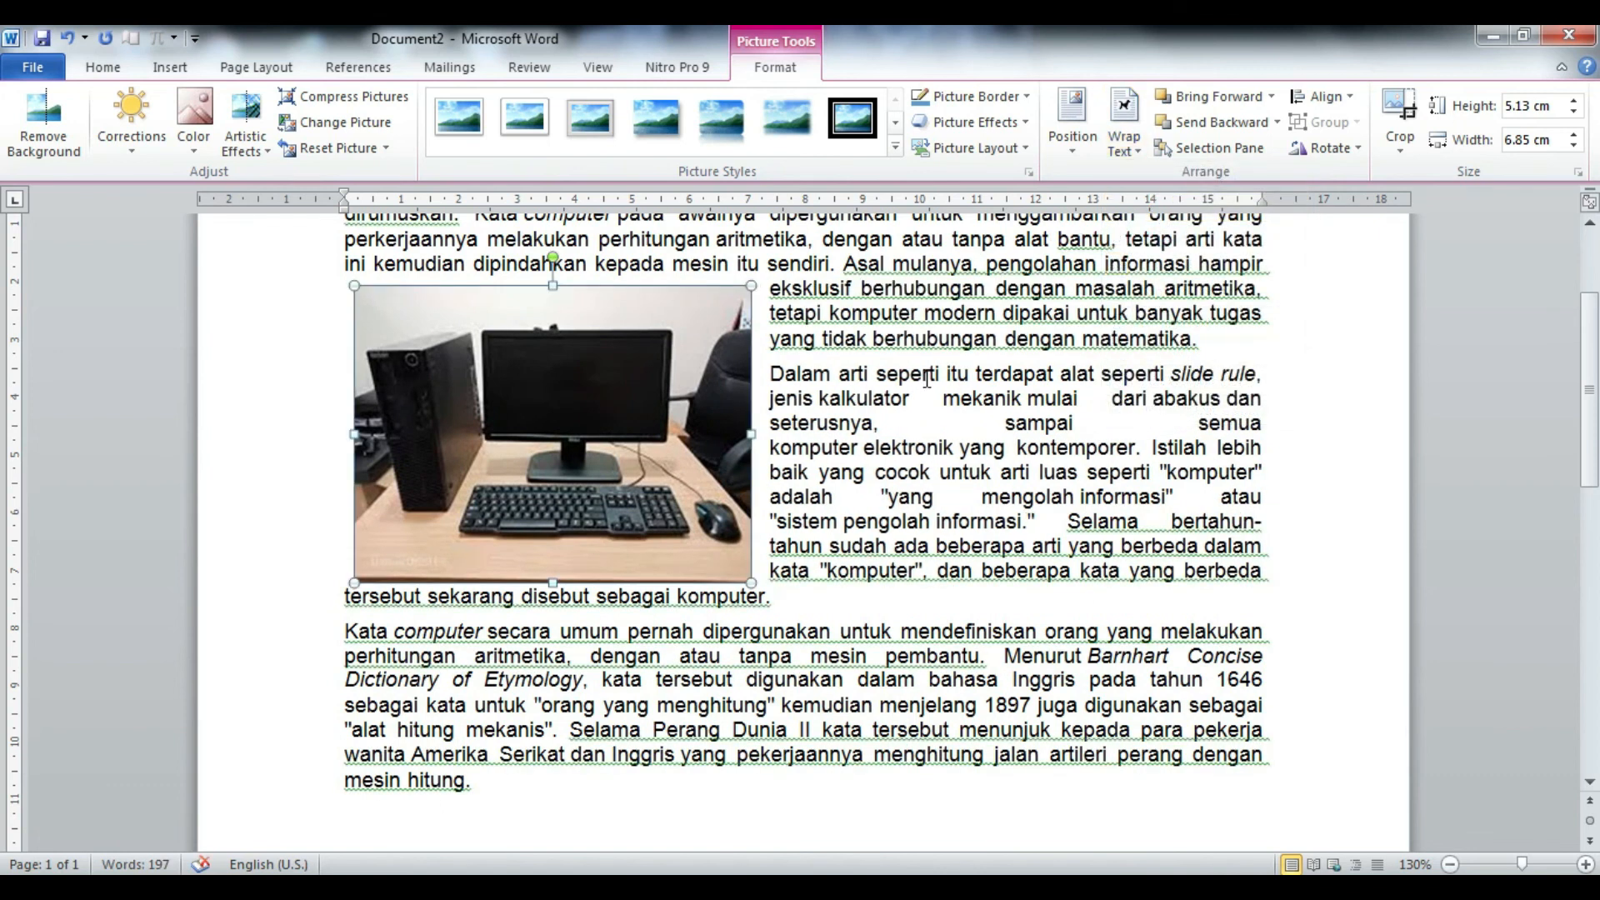
{"action": "scroll", "coordinate": [735, 527], "scroll_direction": "down", "scroll_amount": 2}
{"action": "scroll", "coordinate": [844, 588], "scroll_direction": "up", "scroll_amount": 4}
{"action": "scroll", "coordinate": [844, 588], "scroll_direction": "up", "scroll_amount": 1}
{"action": "scroll", "coordinate": [826, 546], "scroll_direction": "down", "scroll_amount": 4}
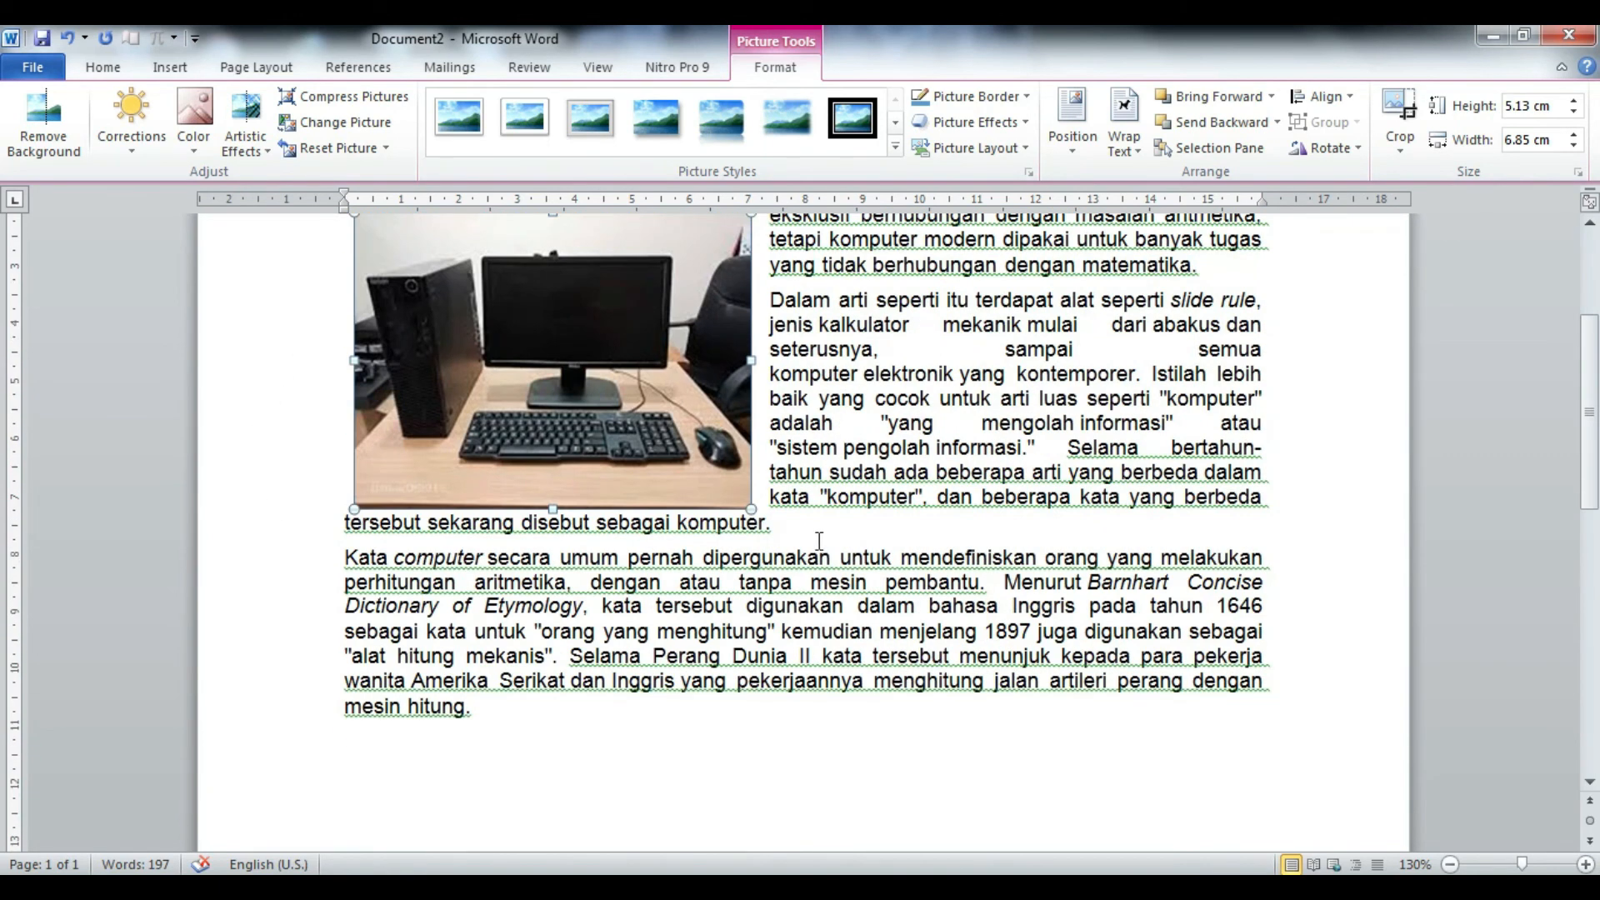
{"action": "scroll", "coordinate": [819, 540], "scroll_direction": "up", "scroll_amount": 4}
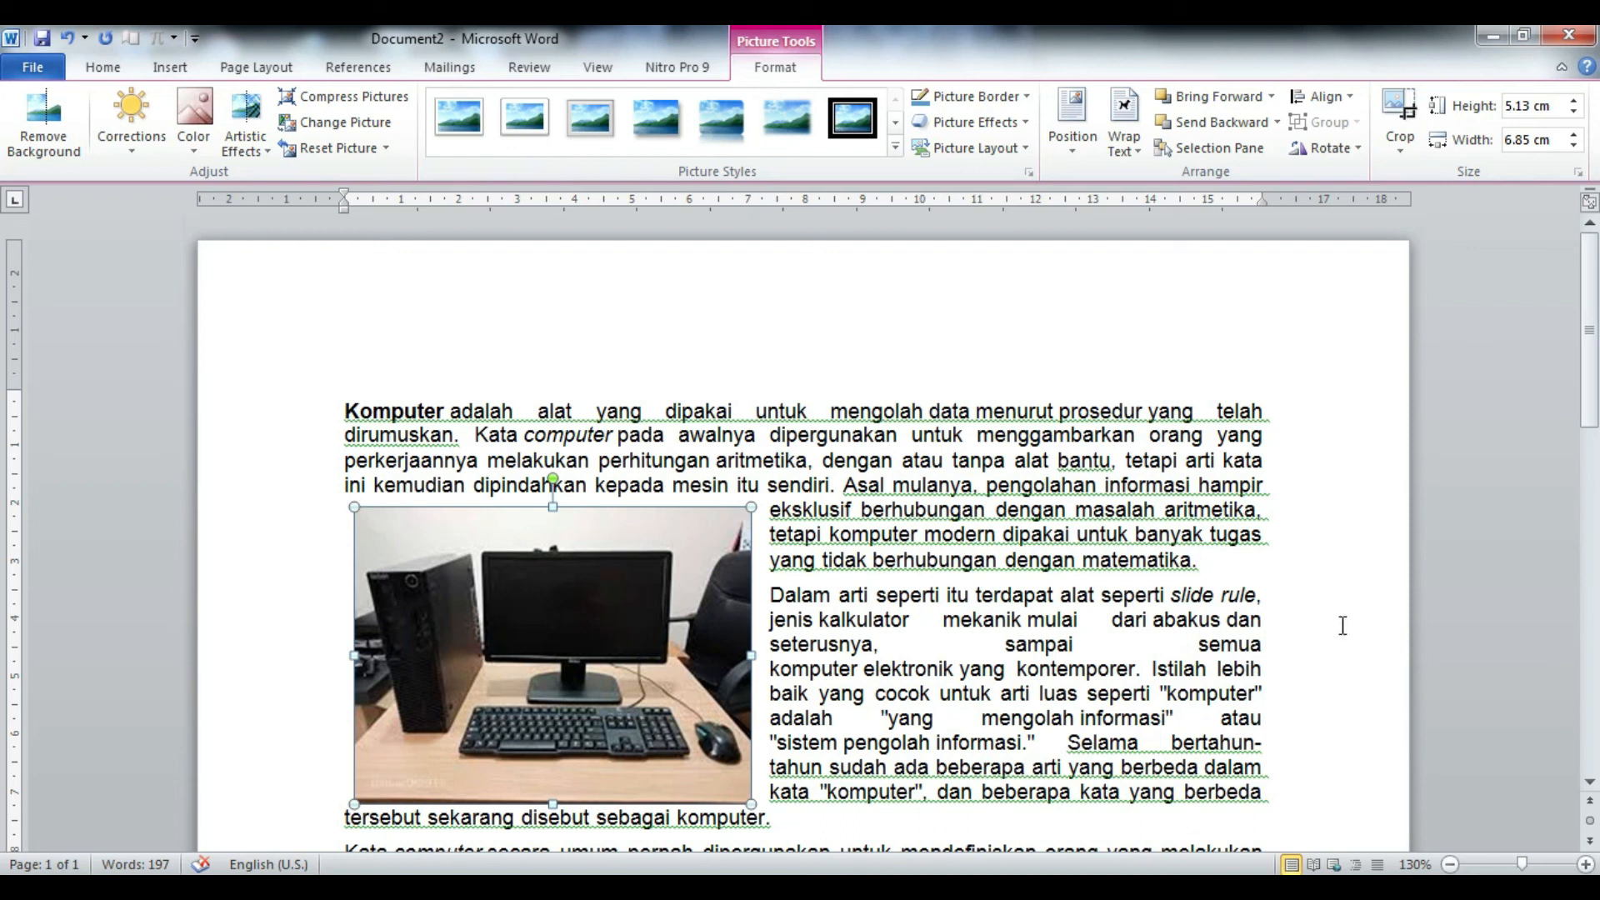
{"action": "left_click", "coordinate": [1389, 890]}
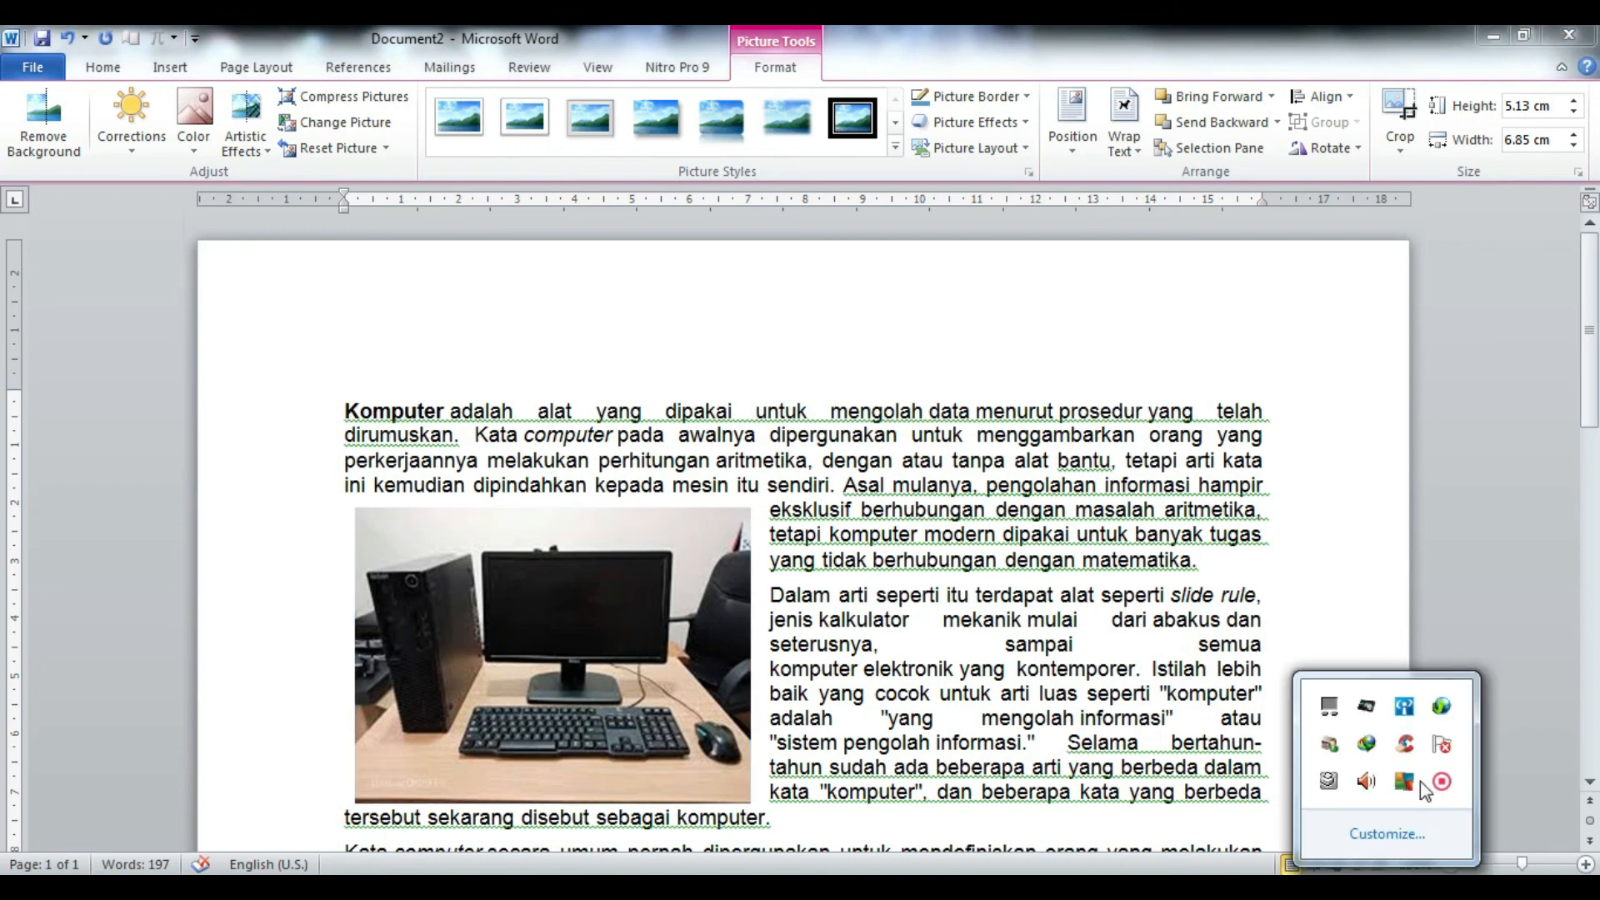
{"action": "left_click", "coordinate": [1490, 549]}
{"action": "left_click", "coordinate": [1392, 875]}
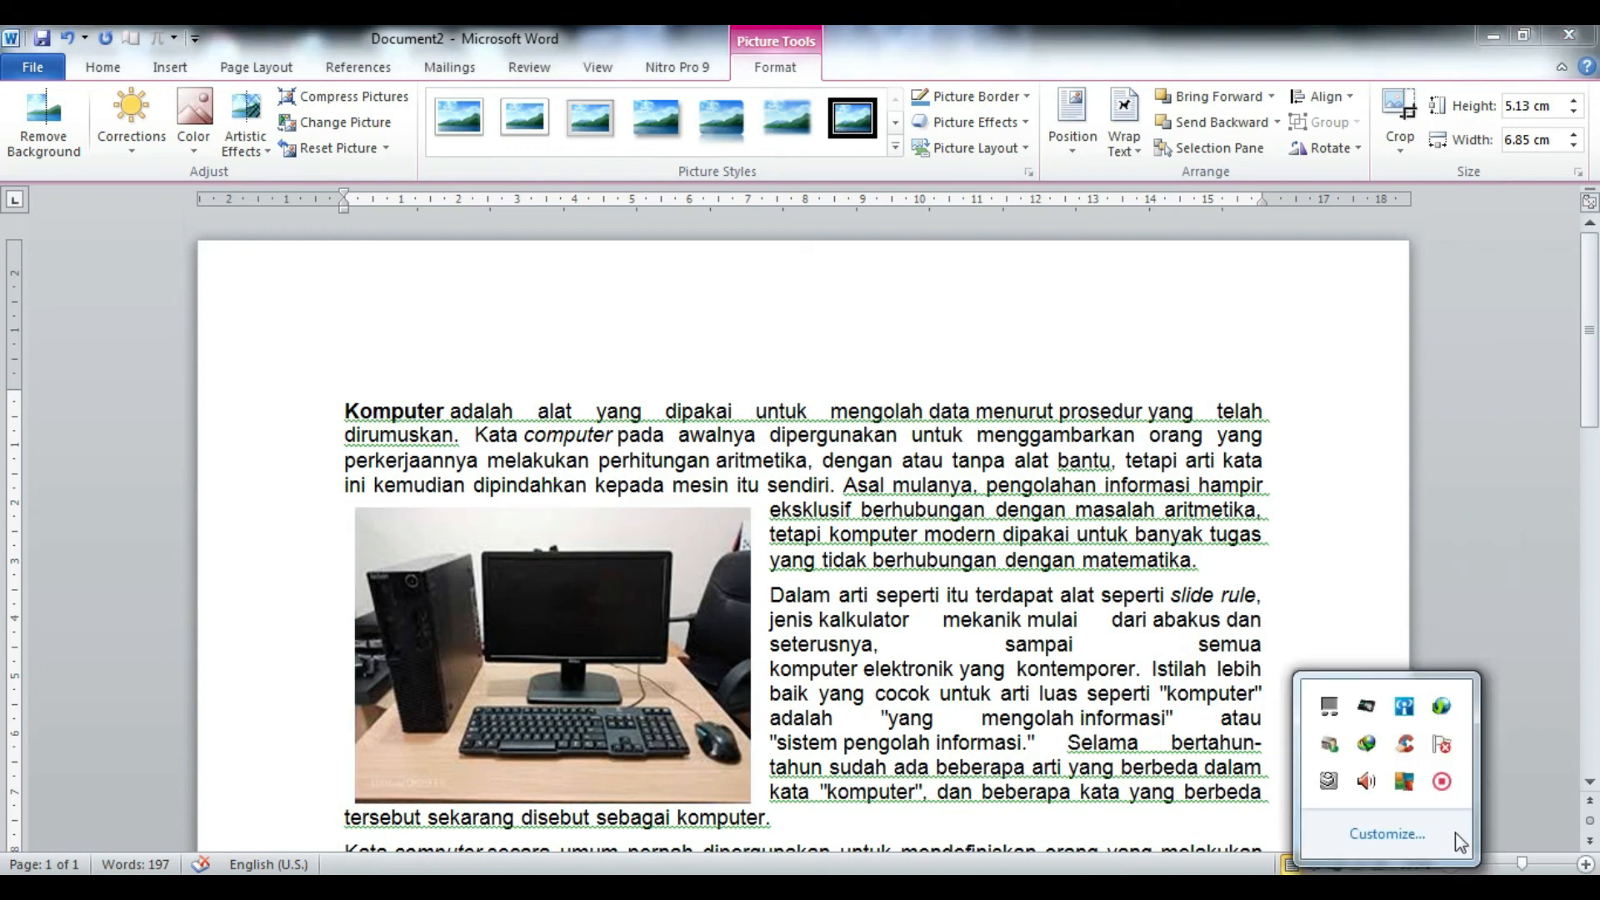